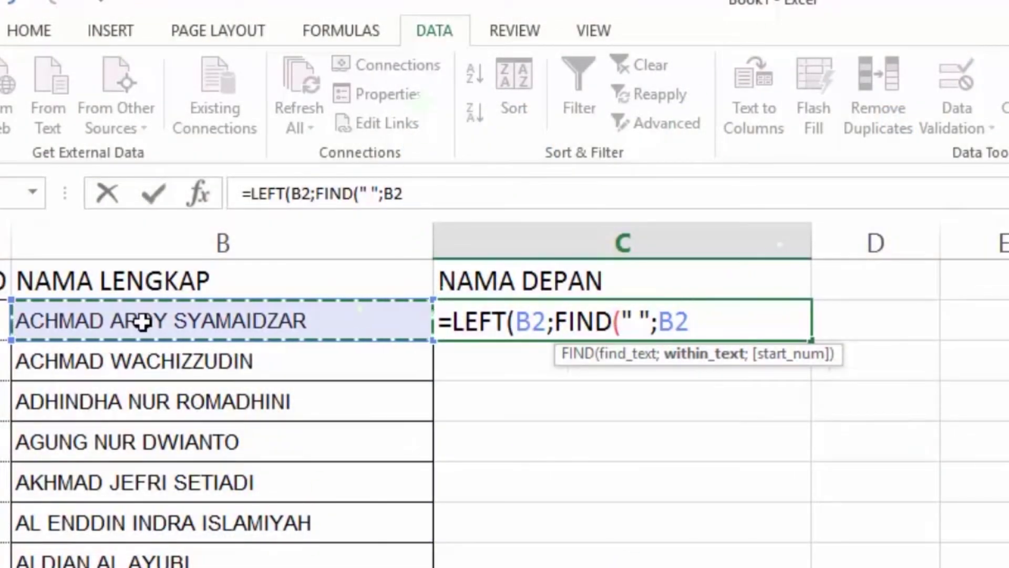
# - Complete =LEFT(B2;FIND(" ";B2;1)-1) in C2 so it shows the first name ACHMAD
pyautogui.write(';1)-1')
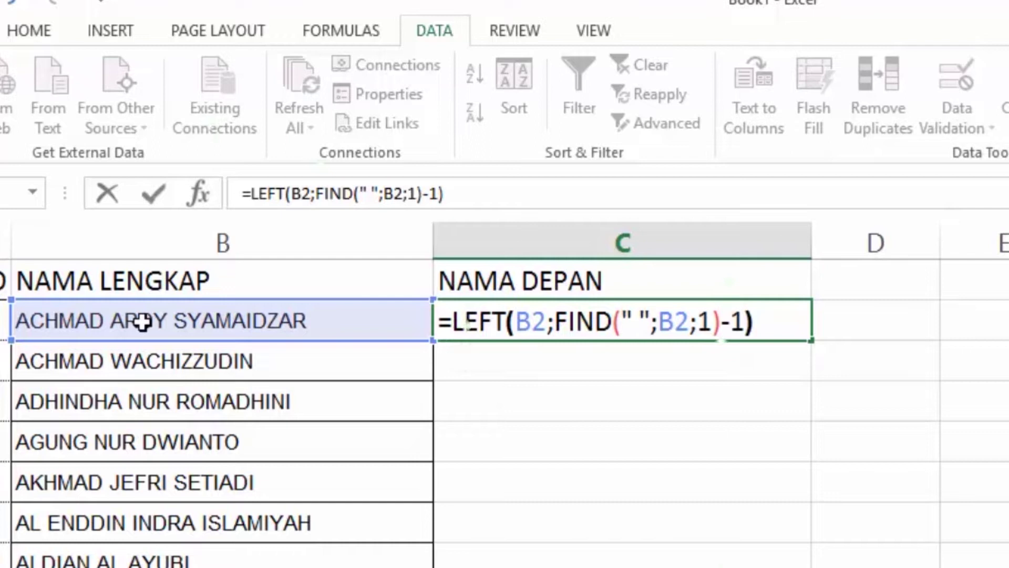
pyautogui.press('Return')
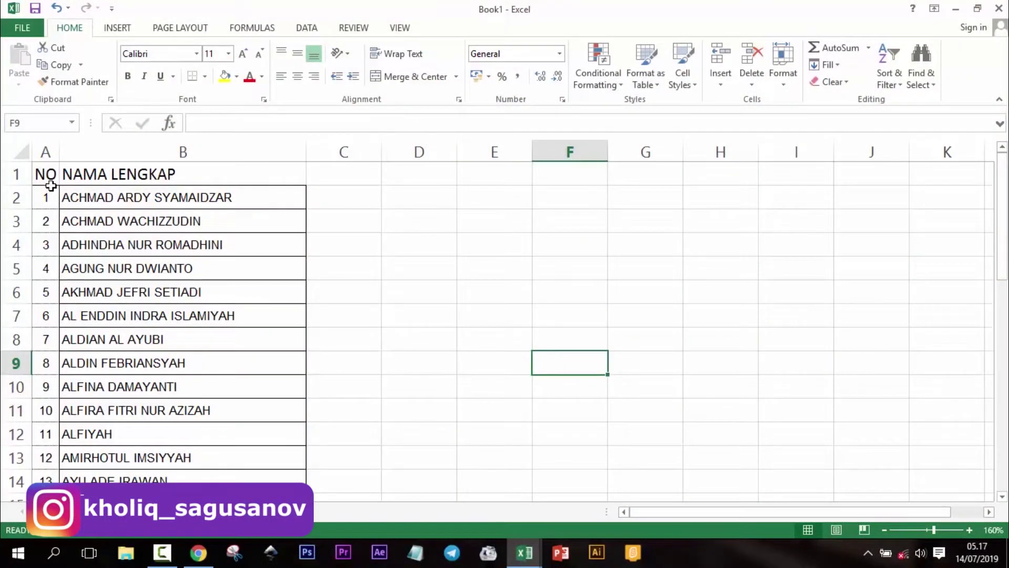
# - Select the 36 full names in B2:B37 under NAMA LENGKAP
pyautogui.moveTo(103, 200)
pyautogui.mouseDown()
pyautogui.moveTo(131, 480)
pyautogui.moveTo(157, 475)
pyautogui.mouseUp()
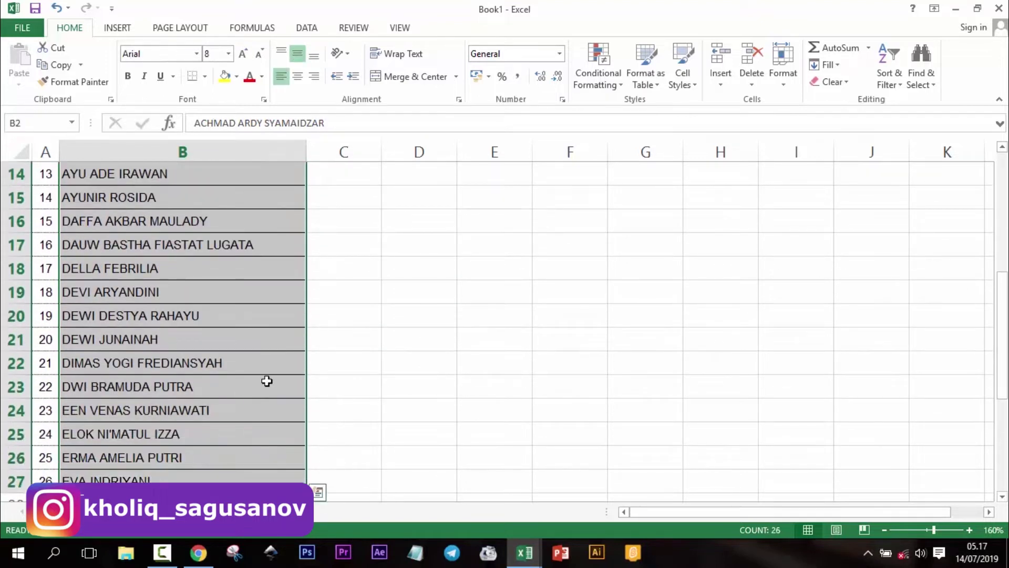
pyautogui.scroll(5, 267, 381)
pyautogui.click(387, 228)
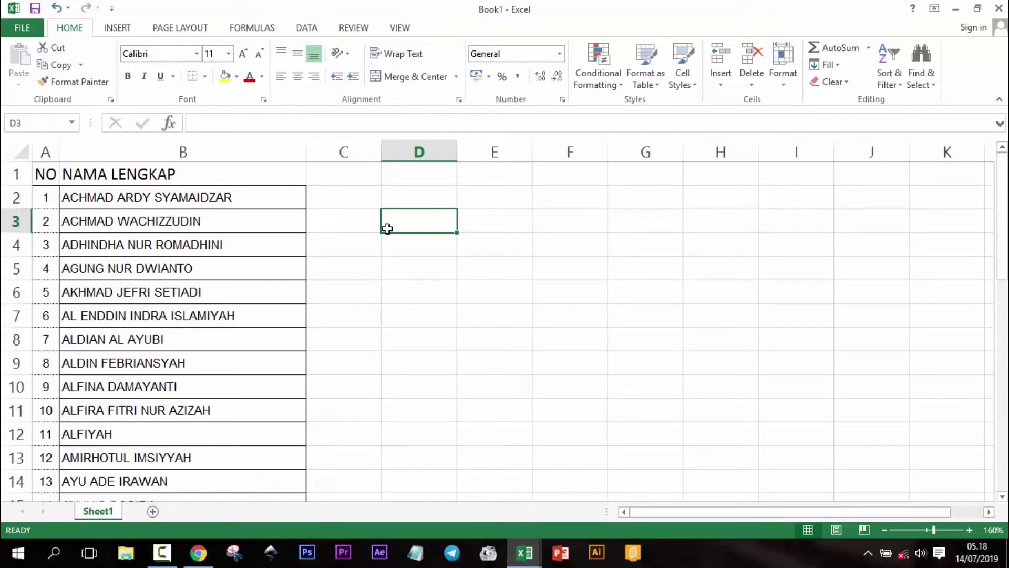
pyautogui.moveTo(172, 193)
pyautogui.mouseDown()
pyautogui.moveTo(177, 541)
pyautogui.moveTo(172, 431)
pyautogui.moveTo(172, 452)
pyautogui.mouseUp()
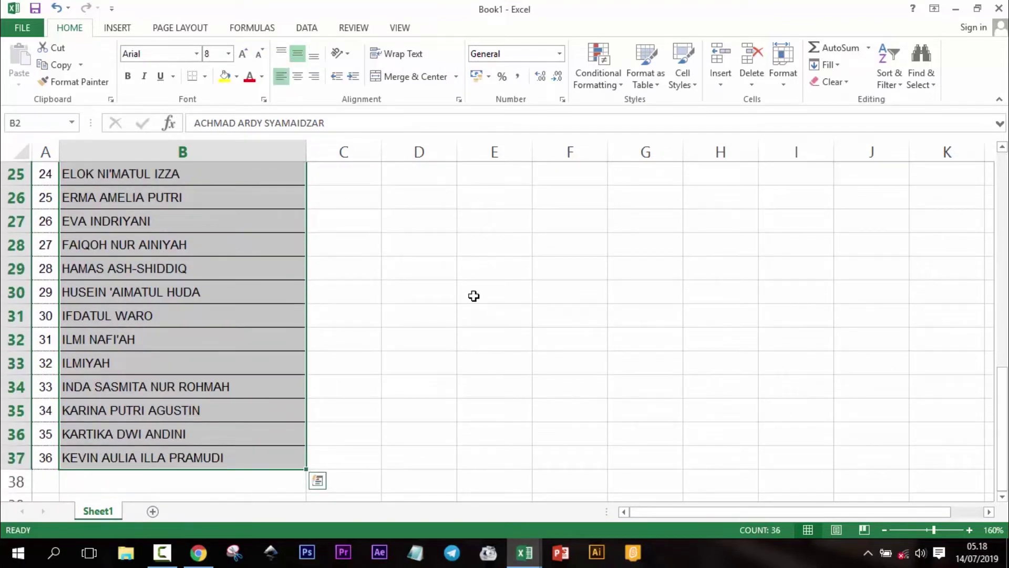
pyautogui.click(306, 28)
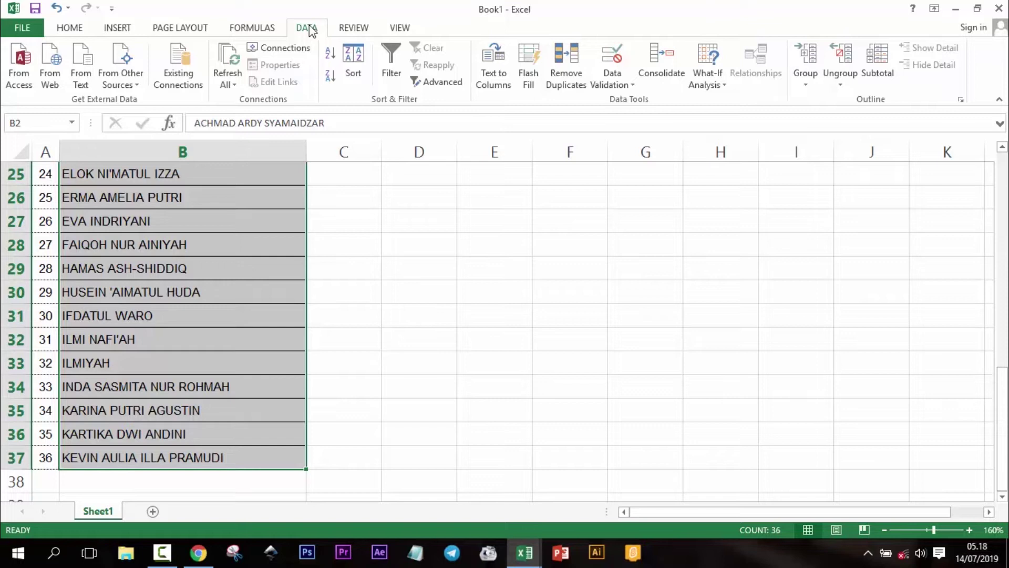
# - Start Text to Columns on the names as Delimited, splitting at Space
pyautogui.click(500, 79)
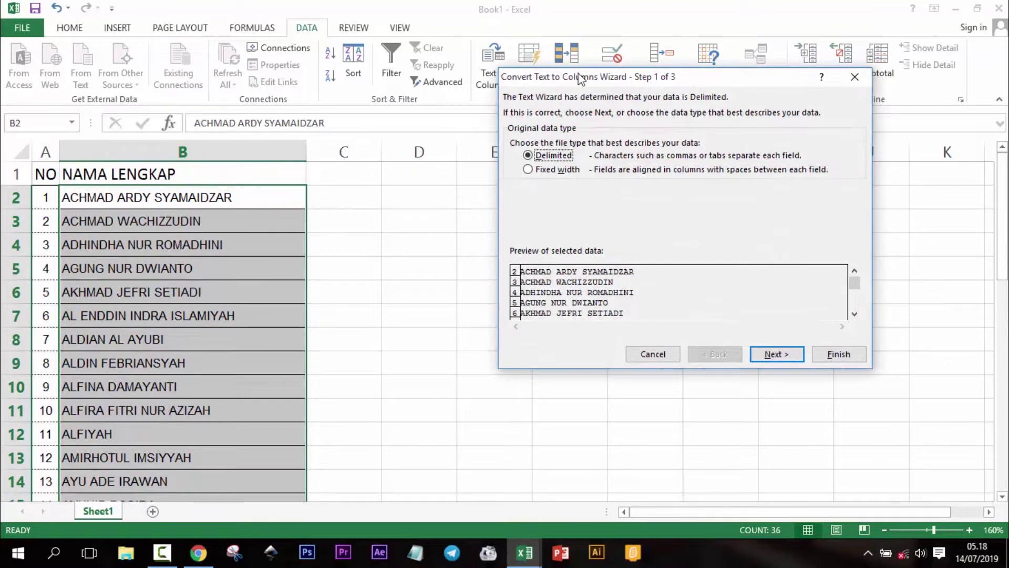
pyautogui.moveTo(694, 84); pyautogui.dragTo(573, 160)
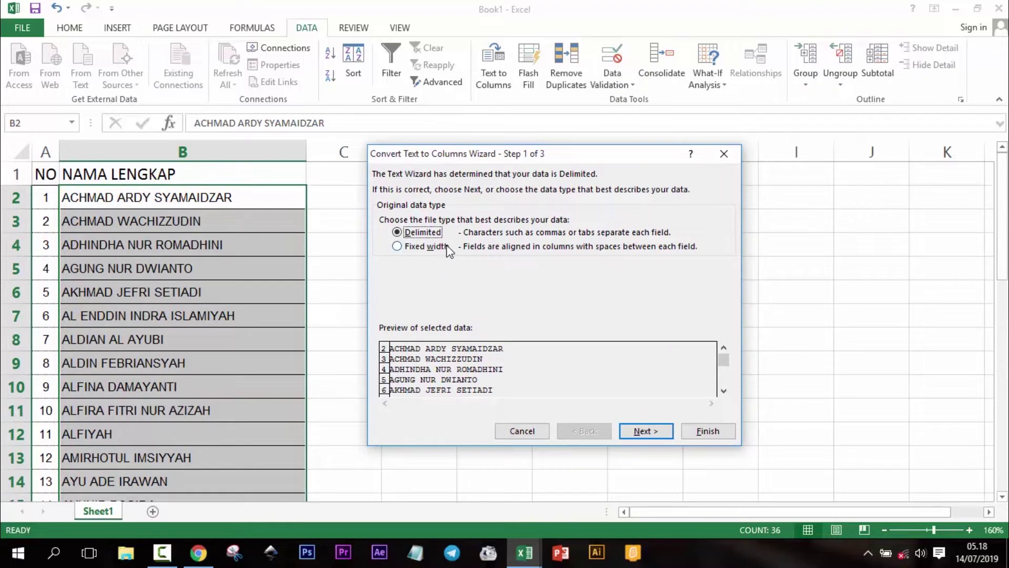
pyautogui.click(646, 431)
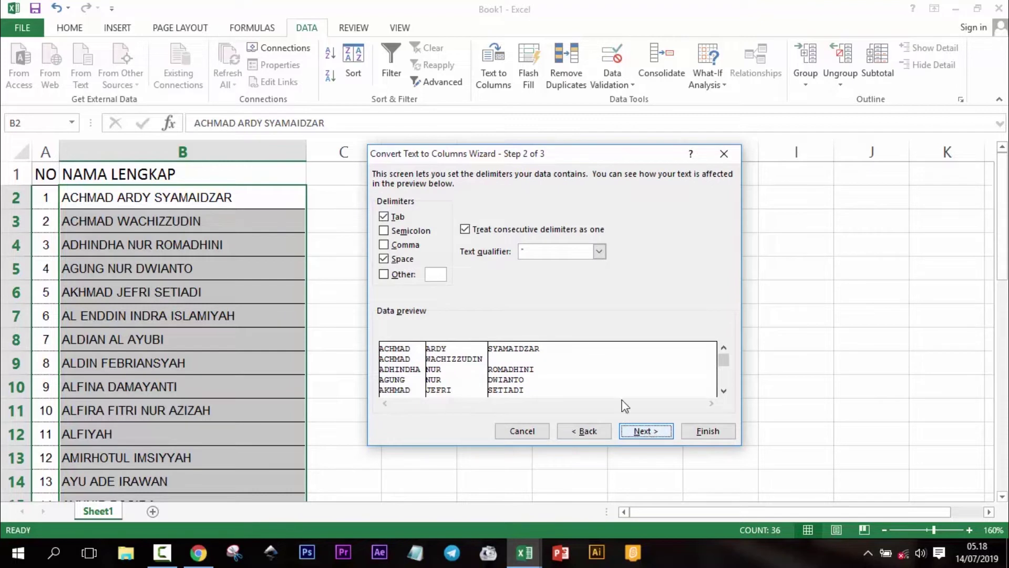
pyautogui.click(384, 260)
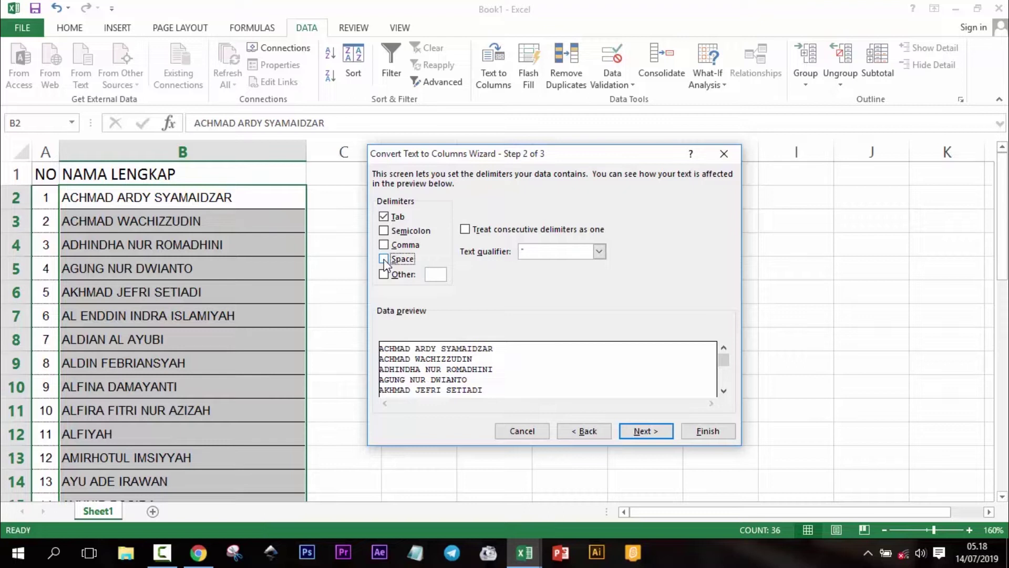
pyautogui.click(384, 260)
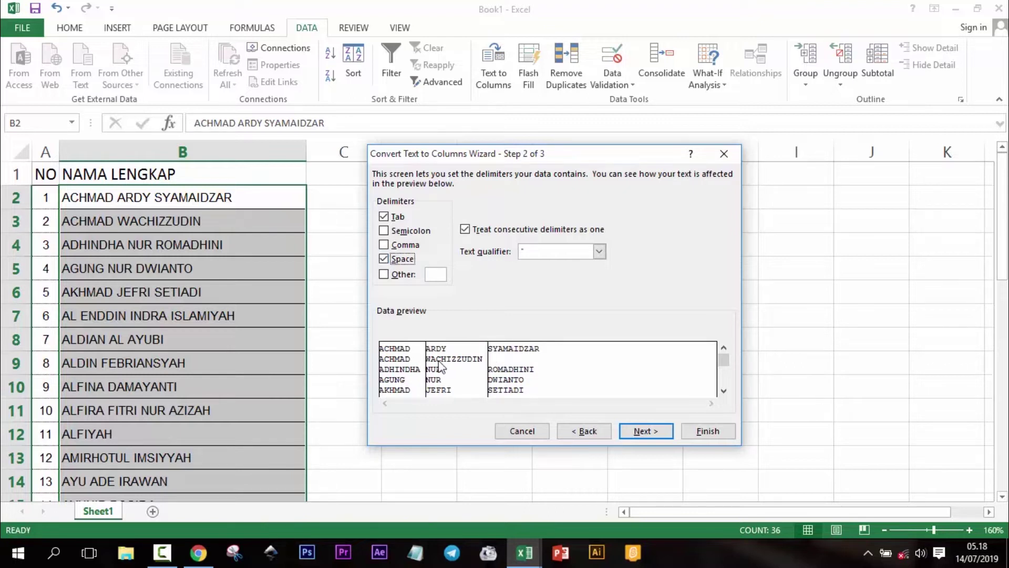
pyautogui.click(647, 432)
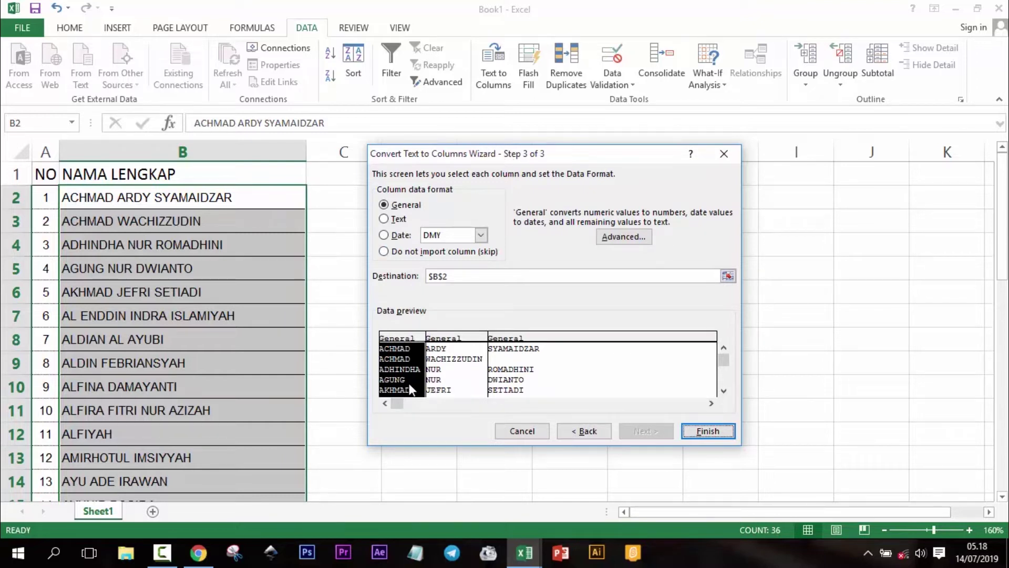
# - Set the first name part to Text format and finish the split
pyautogui.click(476, 363)
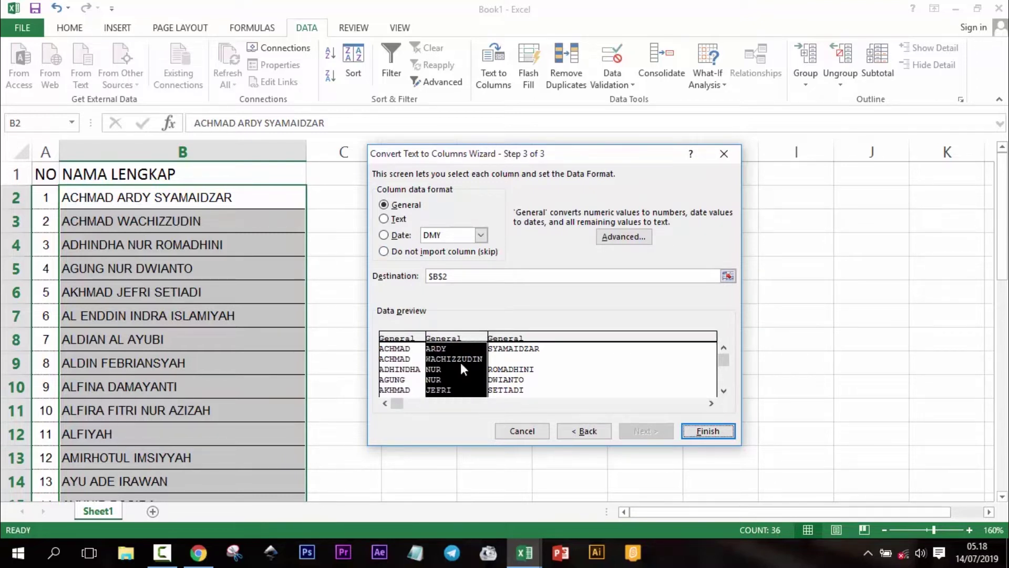
pyautogui.click(520, 380)
pyautogui.click(406, 356)
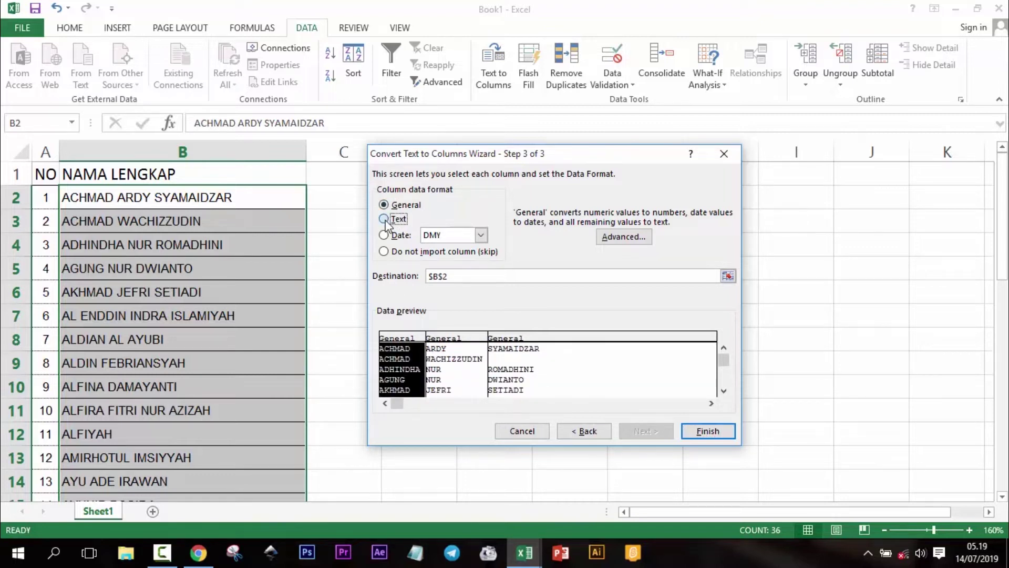
pyautogui.click(454, 391)
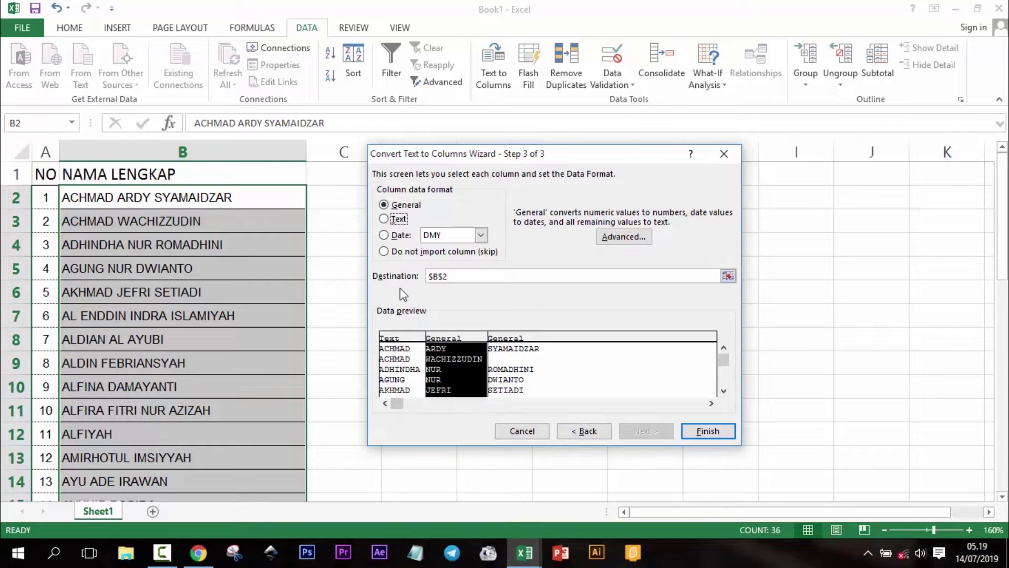
pyautogui.click(537, 364)
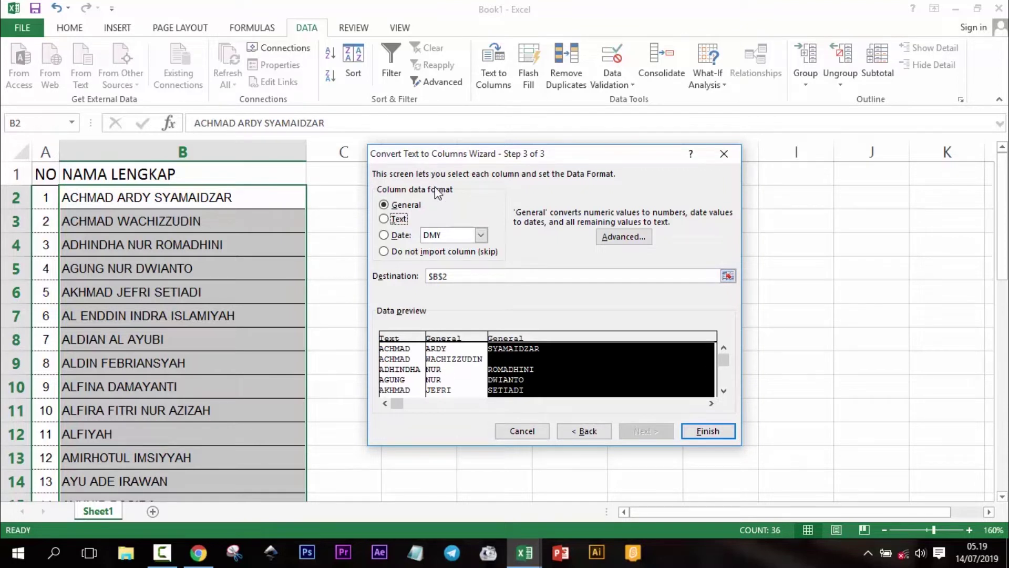
pyautogui.click(715, 432)
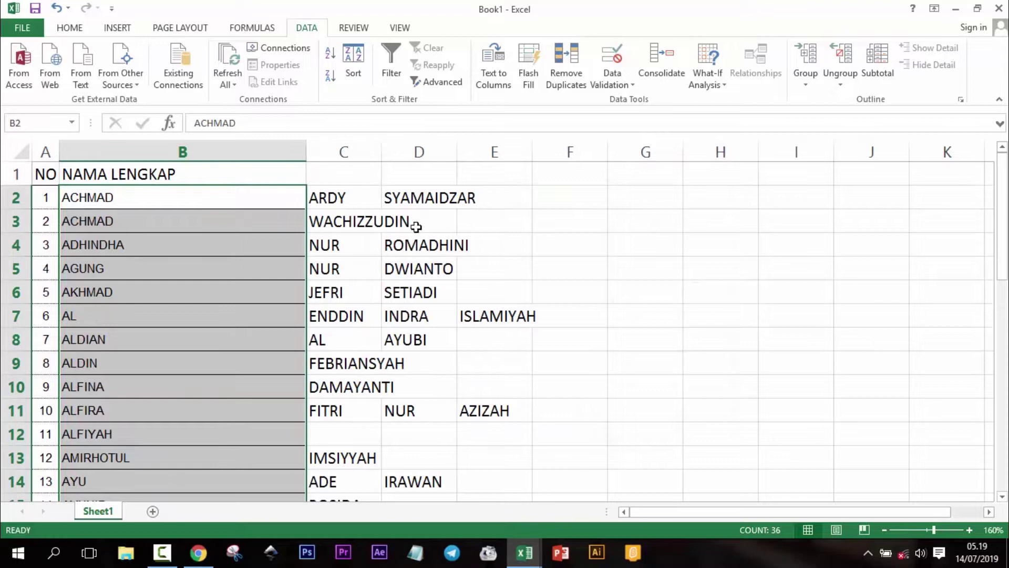
# - AutoFit columns B, C, D and E to their split name parts, up to ISLAMIYAH
pyautogui.doubleClick(306, 152)
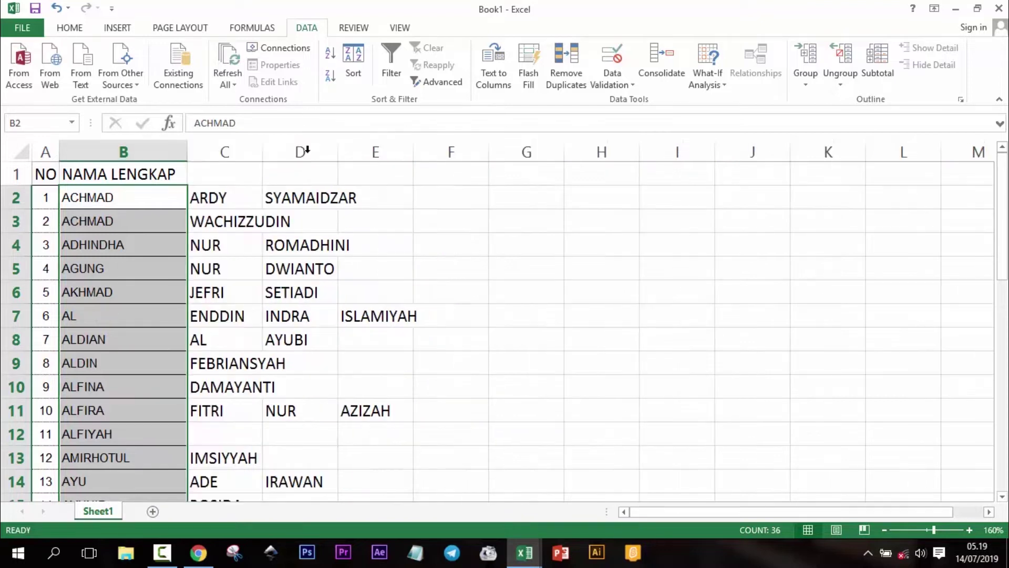
pyautogui.doubleClick(263, 152)
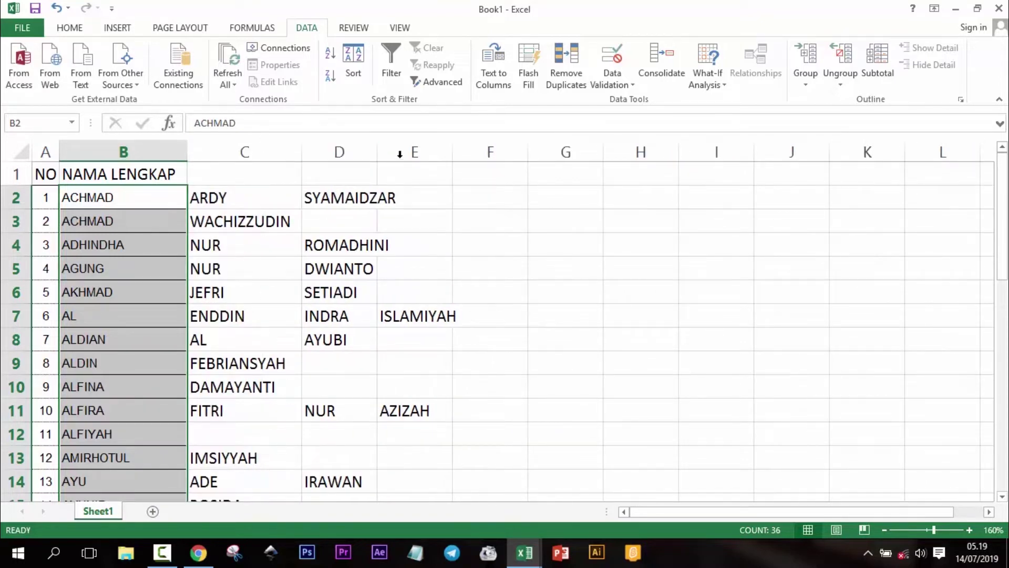
pyautogui.doubleClick(378, 152)
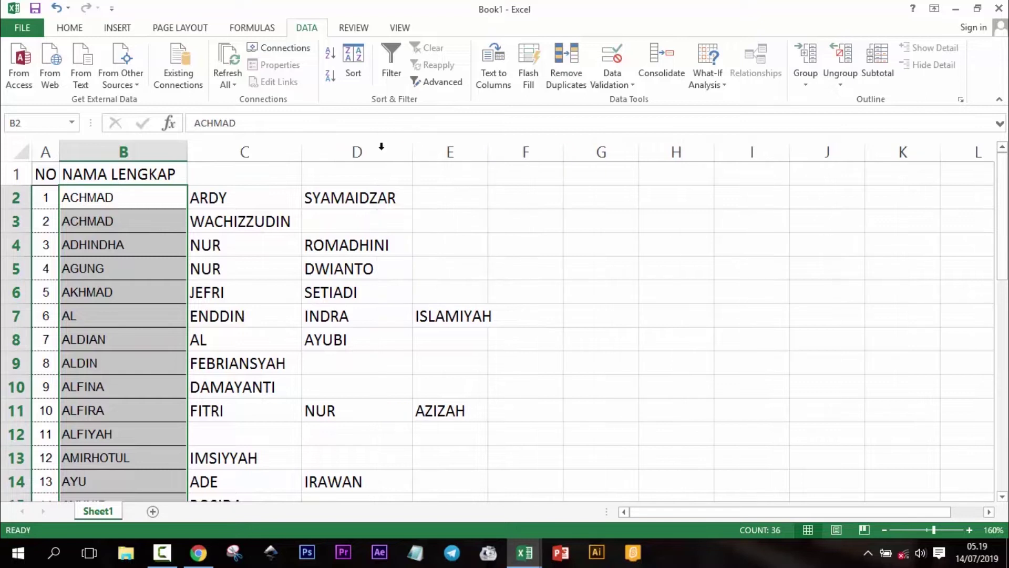
pyautogui.doubleClick(484, 150)
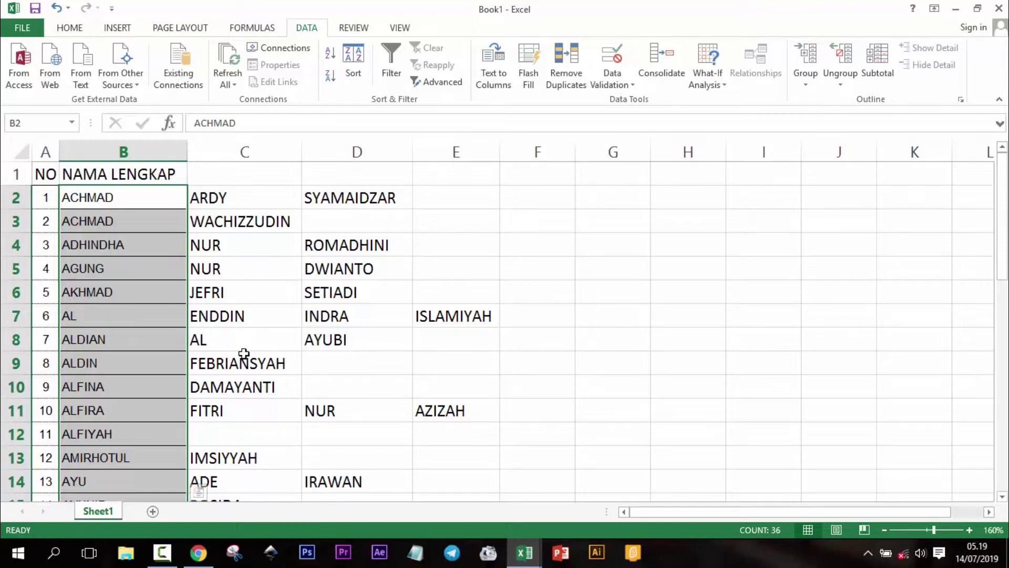
# - Enter the heading NAMA DEPAN in C1
pyautogui.write('NAMA DEPAN')
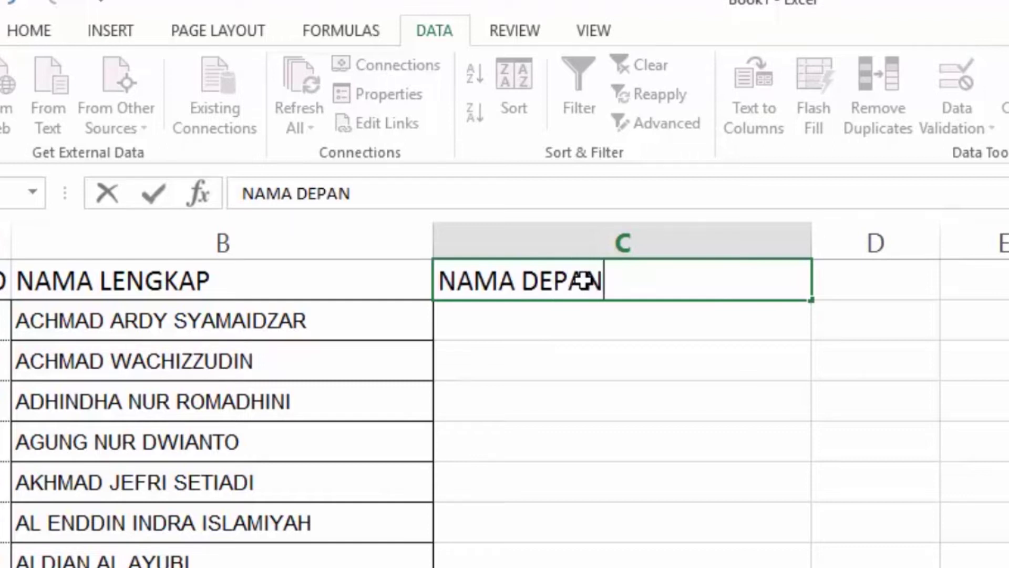
pyautogui.press('Return')
pyautogui.press('Left')
pyautogui.press('Down')
pyautogui.press('Down')
pyautogui.press('Down')
pyautogui.press('Down')
pyautogui.press('Down')
pyautogui.press('Down')
pyautogui.press('Up')
pyautogui.press('Up')
pyautogui.press('Up')
pyautogui.press('Up')
pyautogui.press('Up')
pyautogui.press('Up')
pyautogui.press('Up')
pyautogui.press('Right')
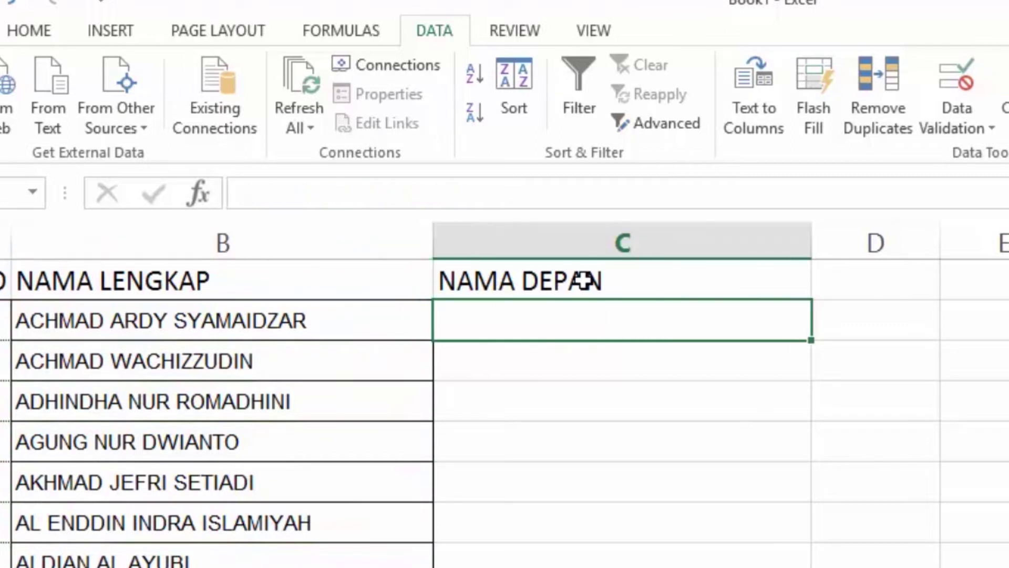
# - Type =LEFT(B2;FIND(" ";B2;1)-1) in C2 to take the text before the first space
pyautogui.write('=LE')
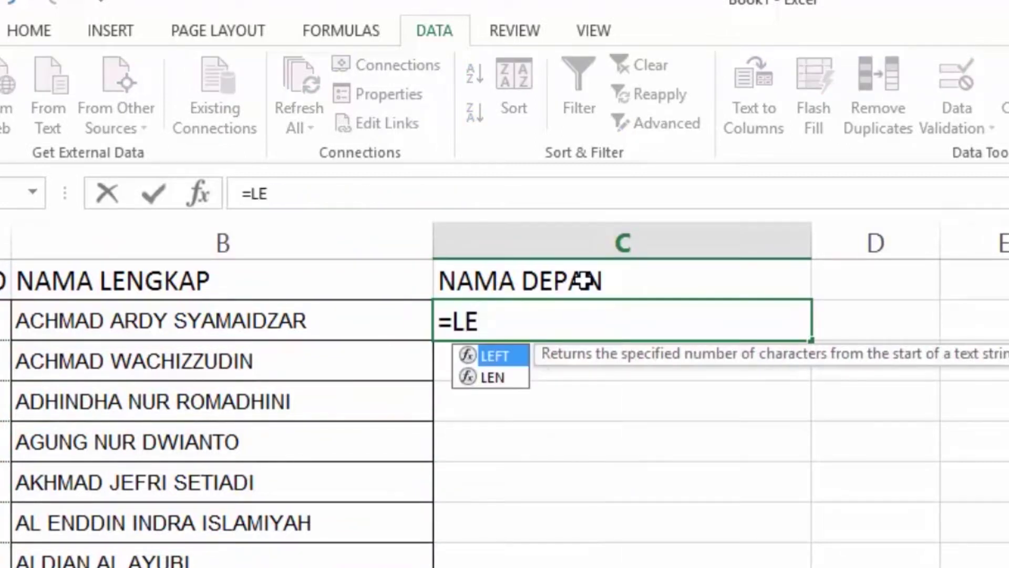
pyautogui.write('FT')
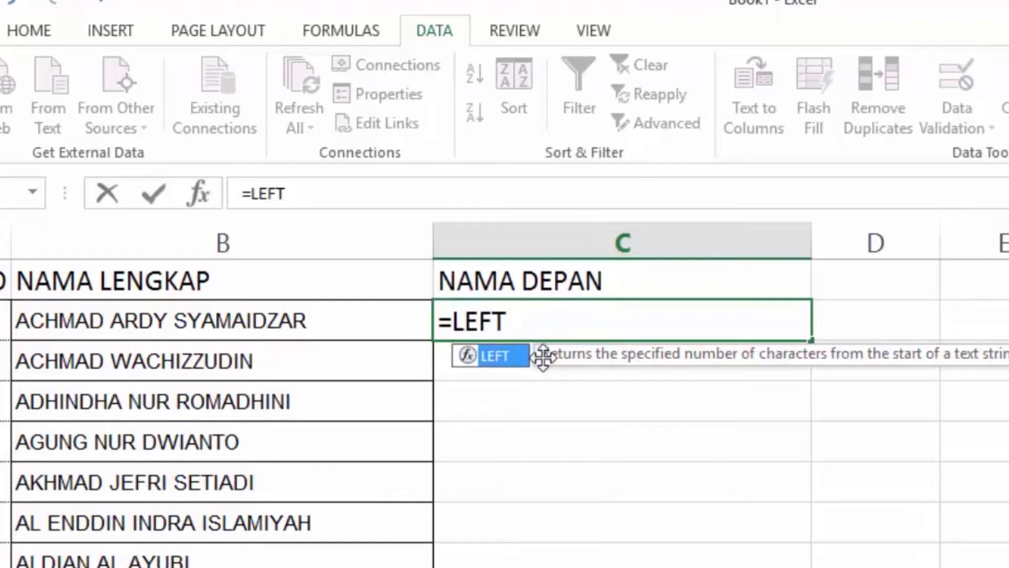
pyautogui.doubleClick(490, 355)
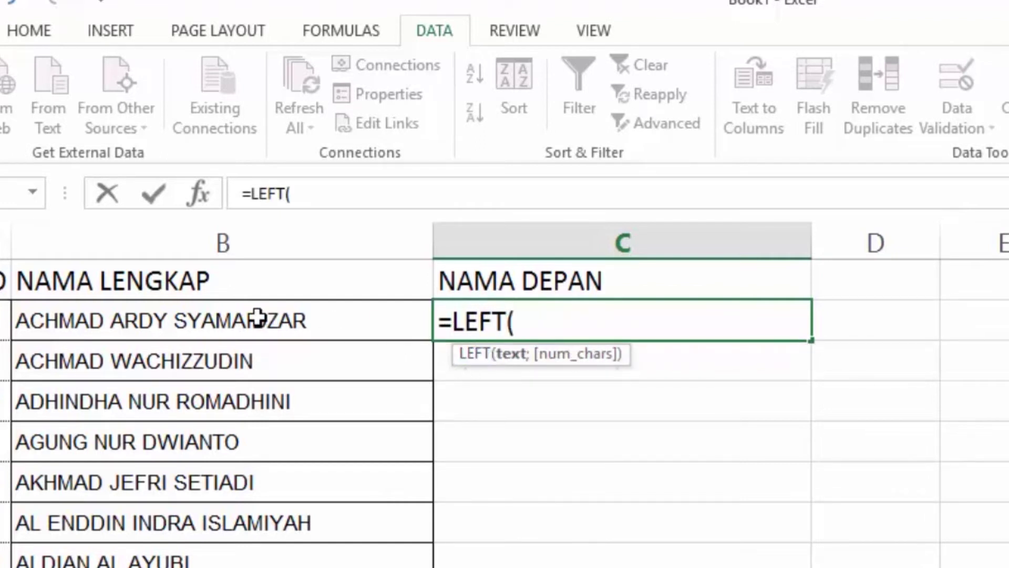
pyautogui.click(185, 321)
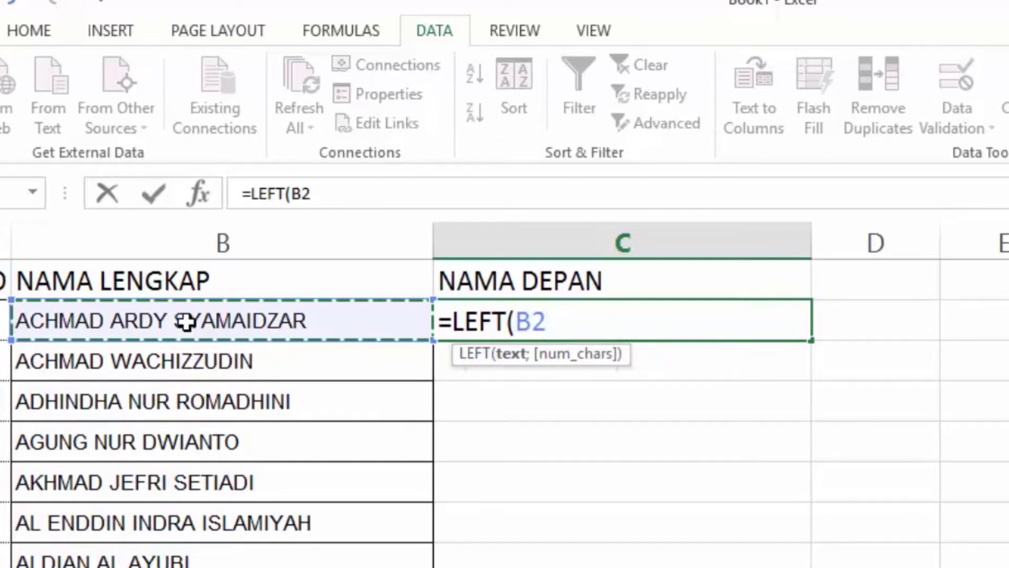
pyautogui.write(';')
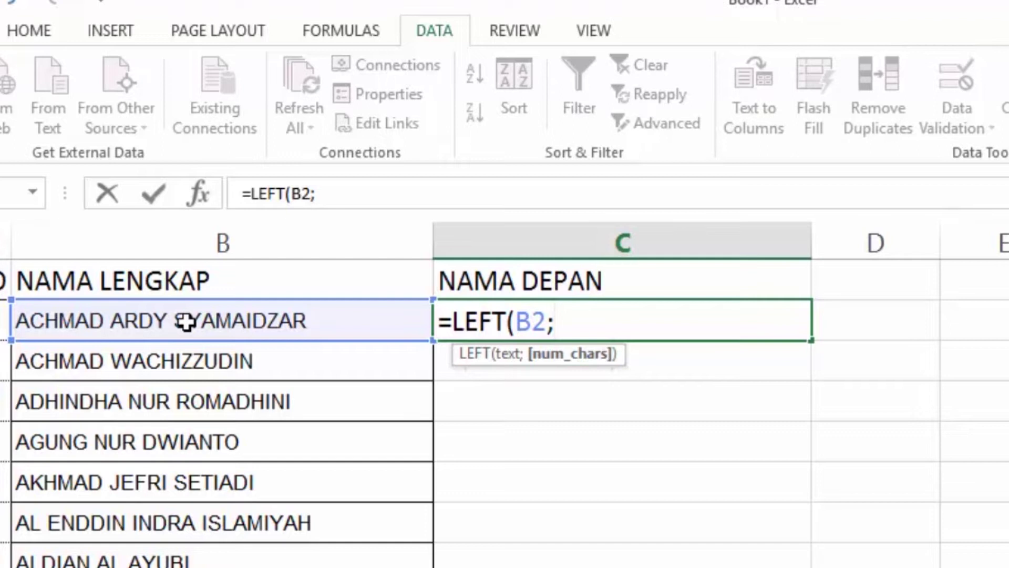
pyautogui.write('FIND')
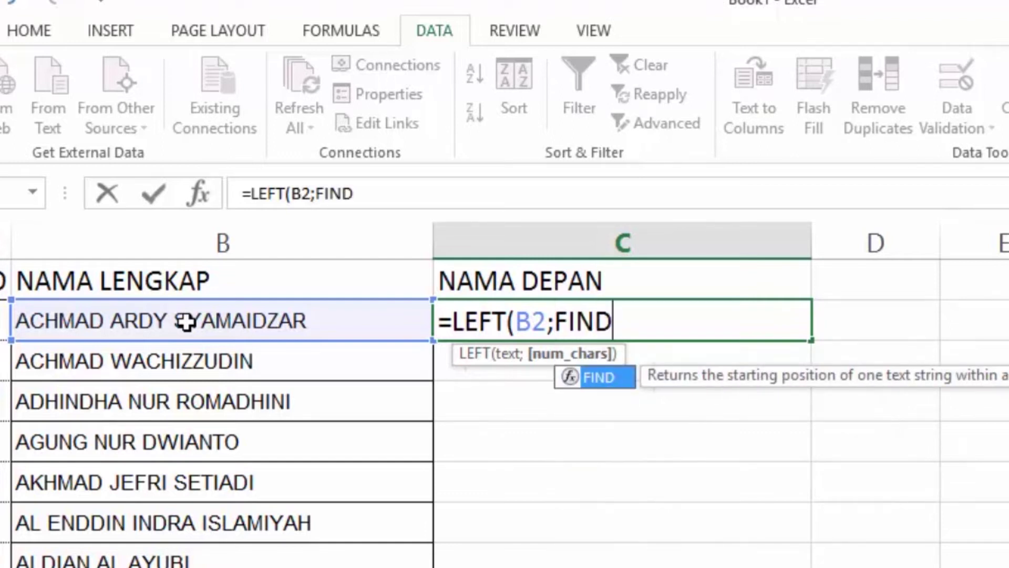
pyautogui.doubleClick(610, 375)
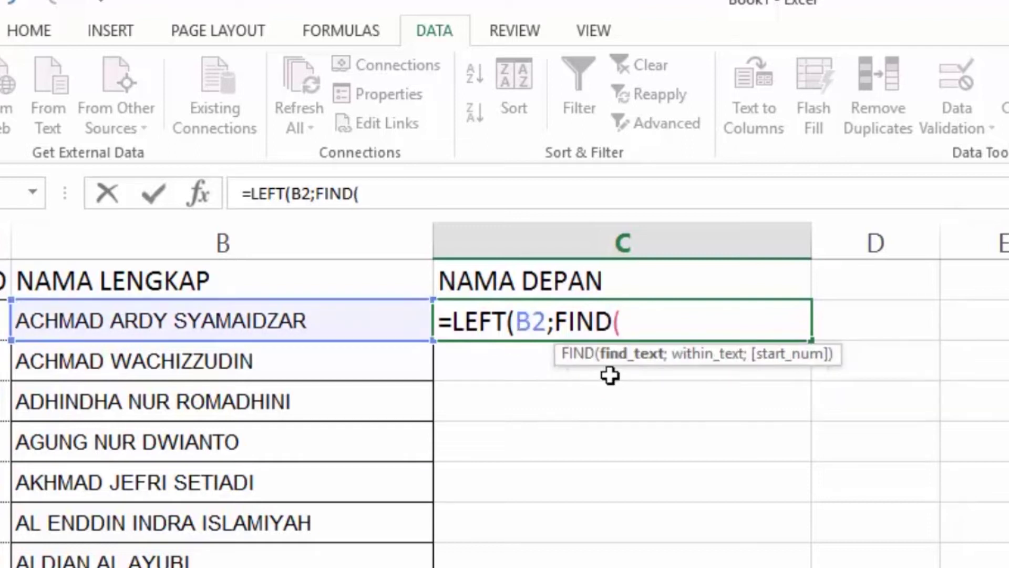
pyautogui.write('"')
pyautogui.write(' ";')
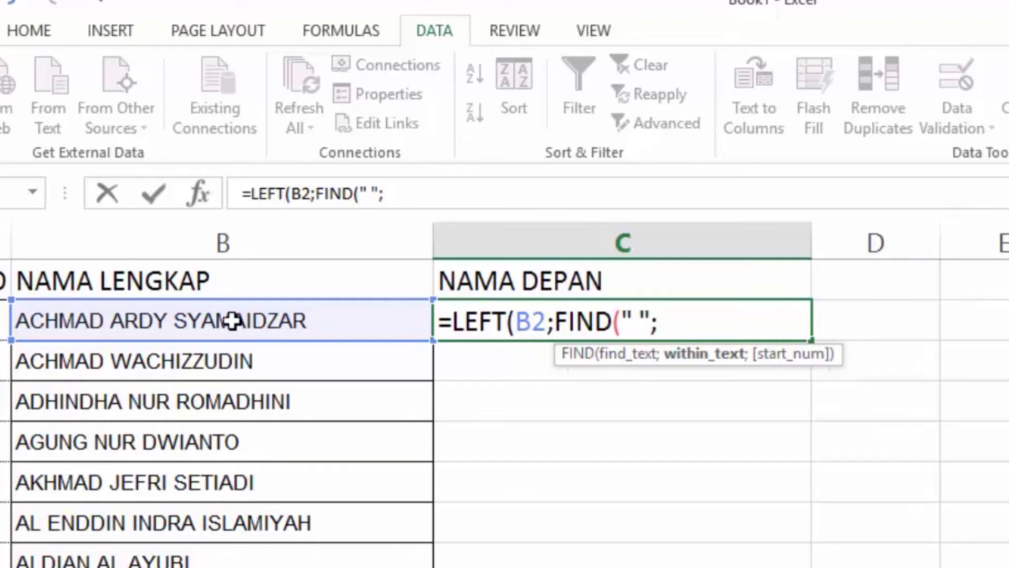
pyautogui.click(232, 322)
pyautogui.press('BackSpace')
pyautogui.press('BackSpace')
pyautogui.click(143, 323)
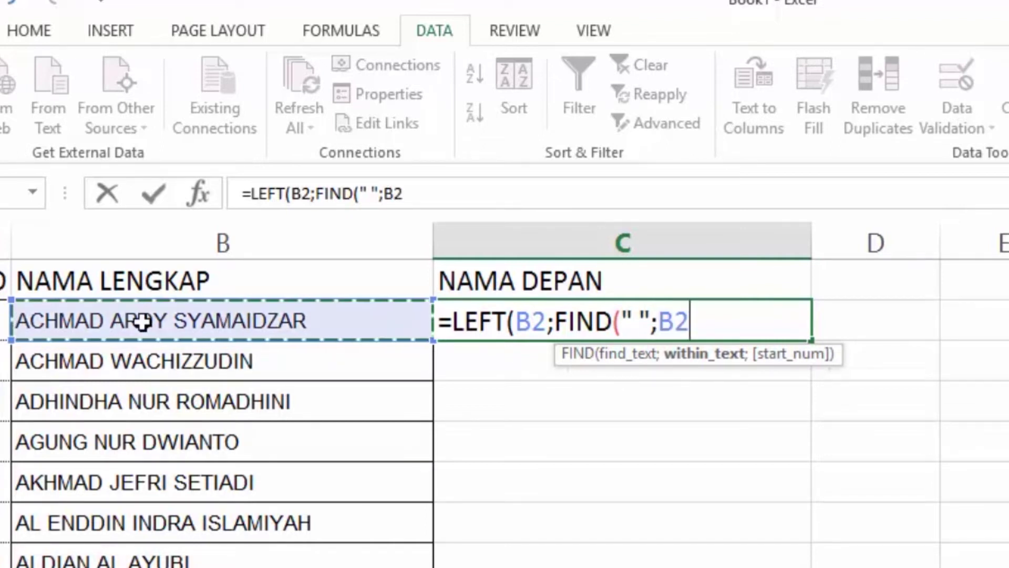
pyautogui.write(';1')
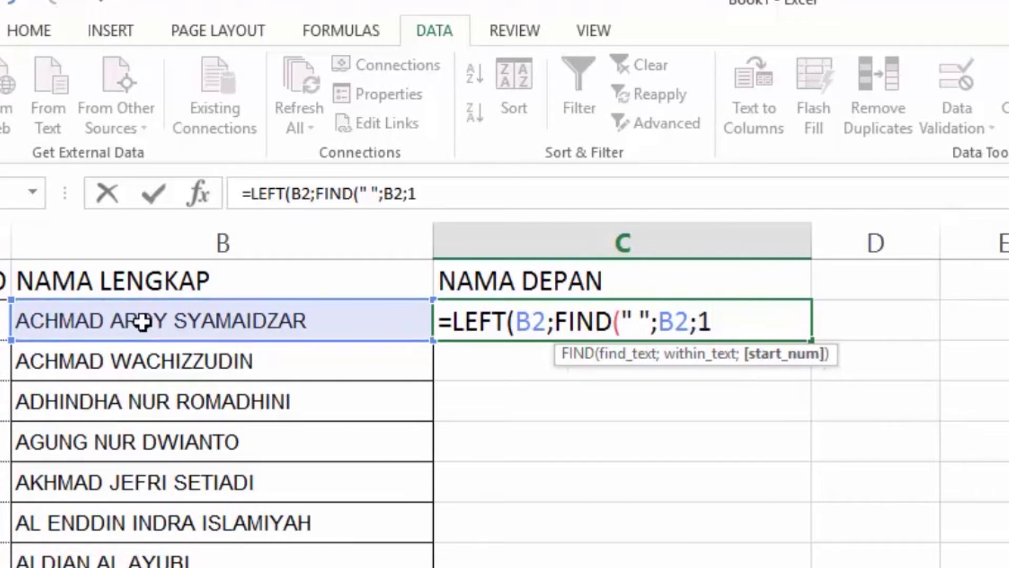
pyautogui.write(')')
pyautogui.write('-1)')
pyautogui.press('Return')
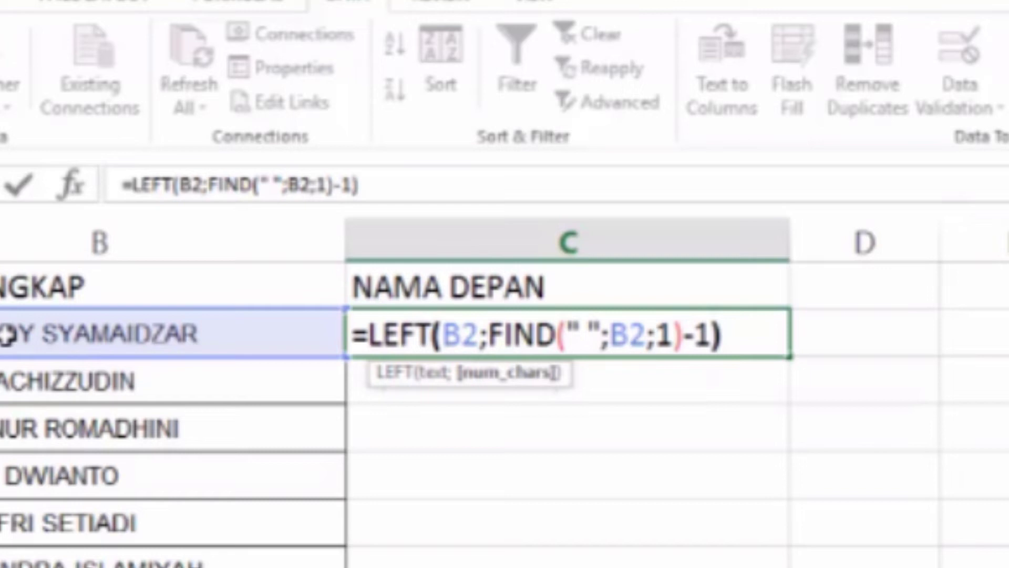
# - Confirm C2 showing ACHMAD and fill the first-name formula down to C37
pyautogui.hotkey('ctrl', 'Return')
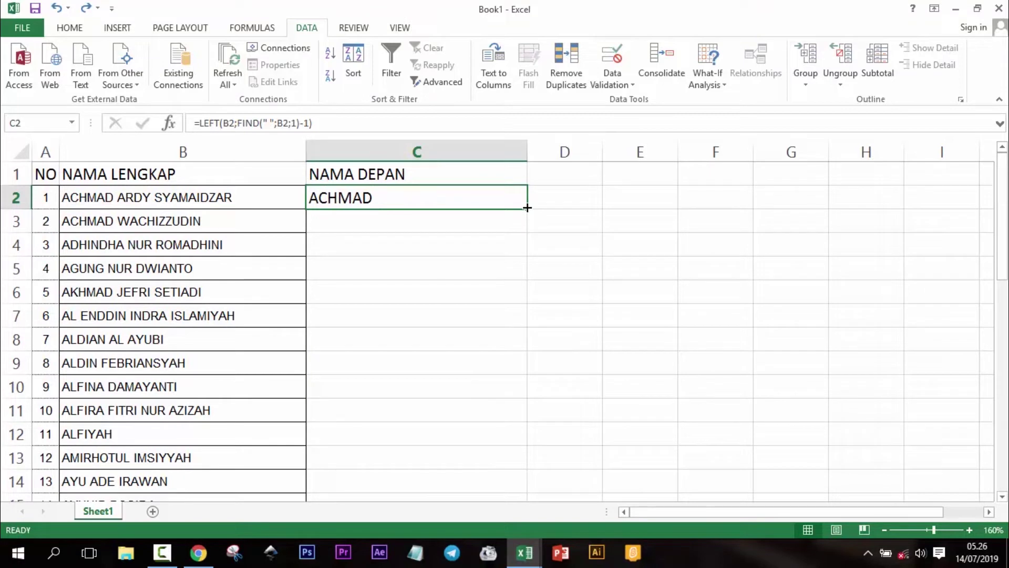
pyautogui.moveTo(527, 207); pyautogui.dragTo(531, 562)
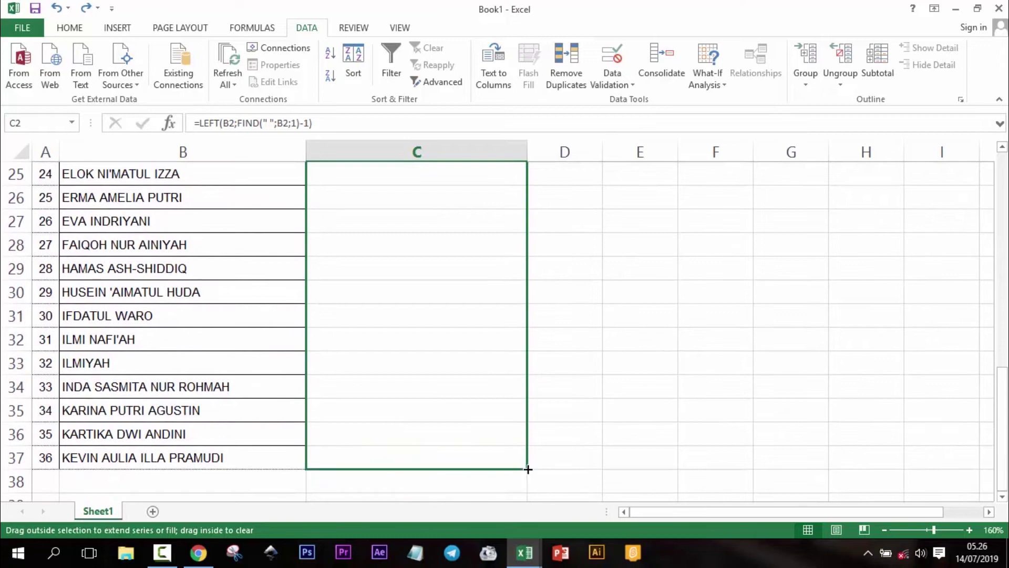
pyautogui.moveTo(530, 562); pyautogui.dragTo(528, 467)
# - Review the filled first names, noting #VALUE! for ALFIYAH and ILMIYAH, then reselect C2
pyautogui.scroll(7, 537, 357)
pyautogui.scroll(1, 530, 361)
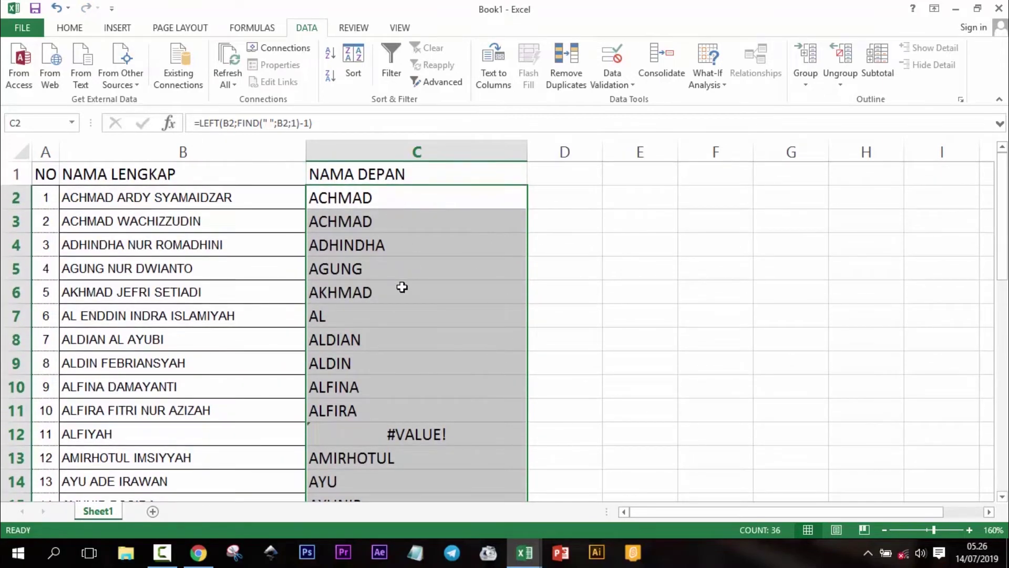
pyautogui.scroll(-2, 412, 376)
pyautogui.scroll(-1, 413, 376)
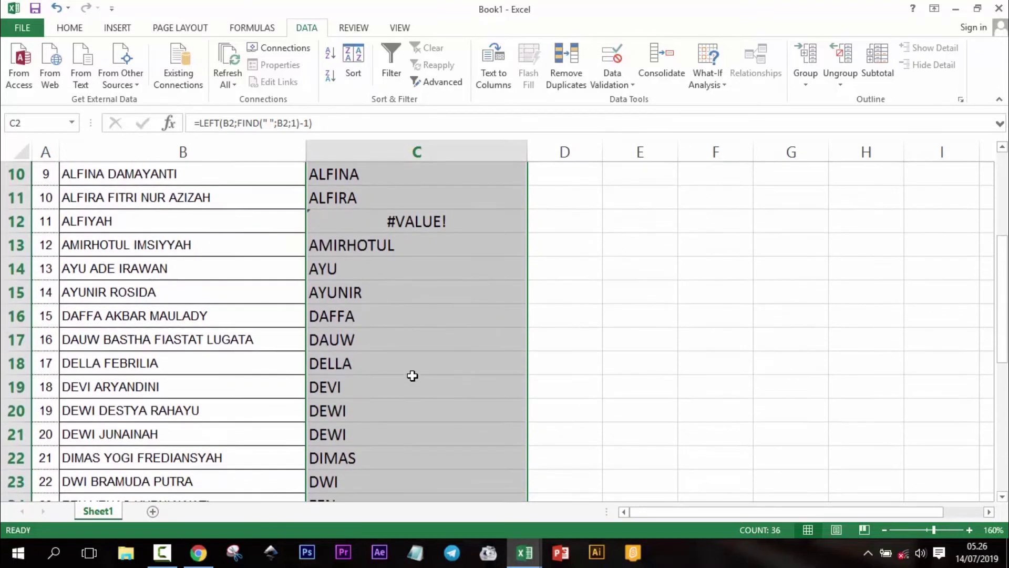
pyautogui.scroll(-3, 413, 376)
pyautogui.scroll(-1, 413, 376)
pyautogui.scroll(-1, 413, 374)
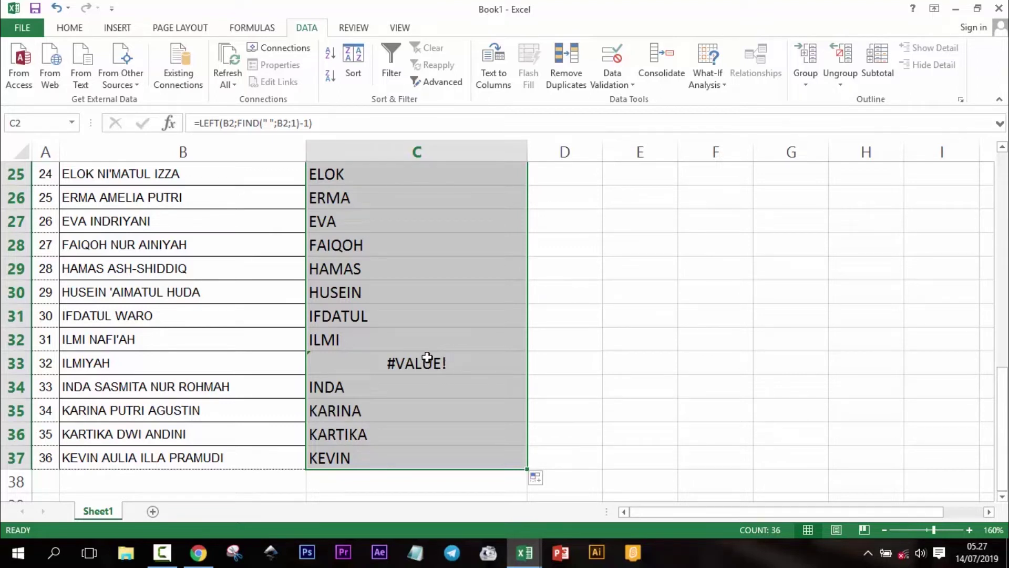
pyautogui.scroll(3, 455, 372)
pyautogui.scroll(2, 455, 373)
pyautogui.scroll(3, 453, 372)
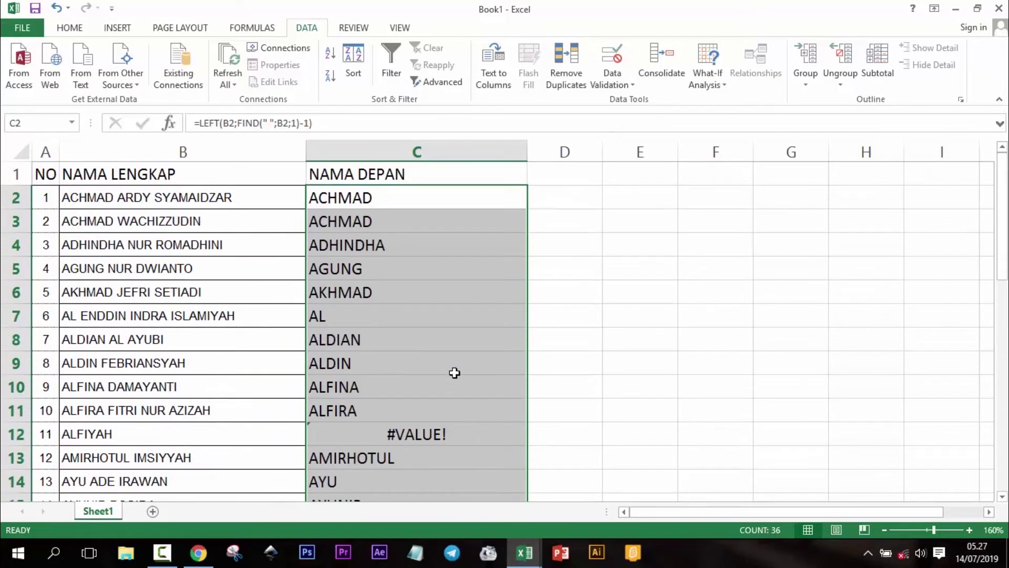
pyautogui.click(400, 202)
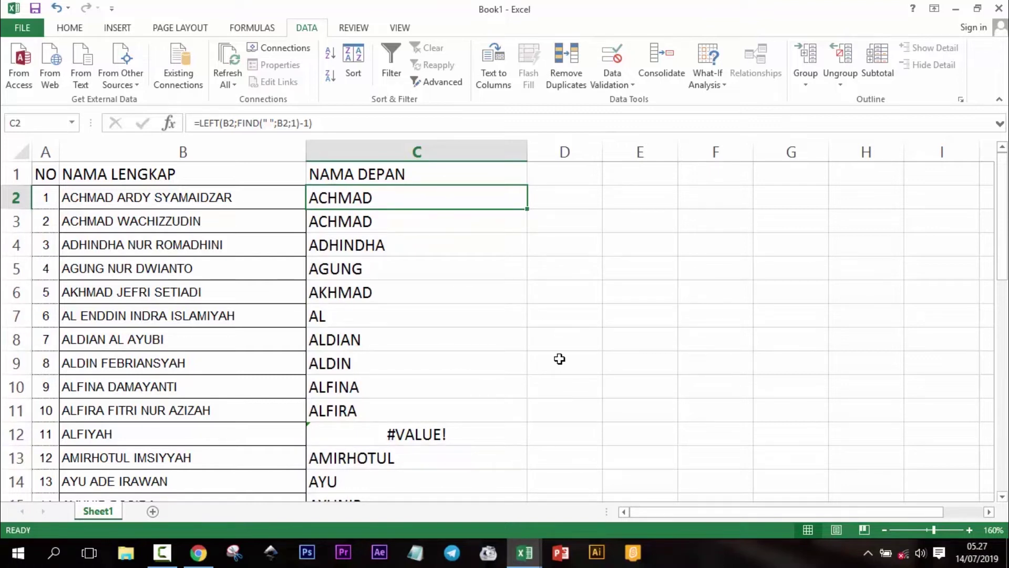
# - Wrap the C2 formula as =IFERROR(LEFT(B2;FIND(" ";B2;1)-1);B2)
pyautogui.click(199, 124)
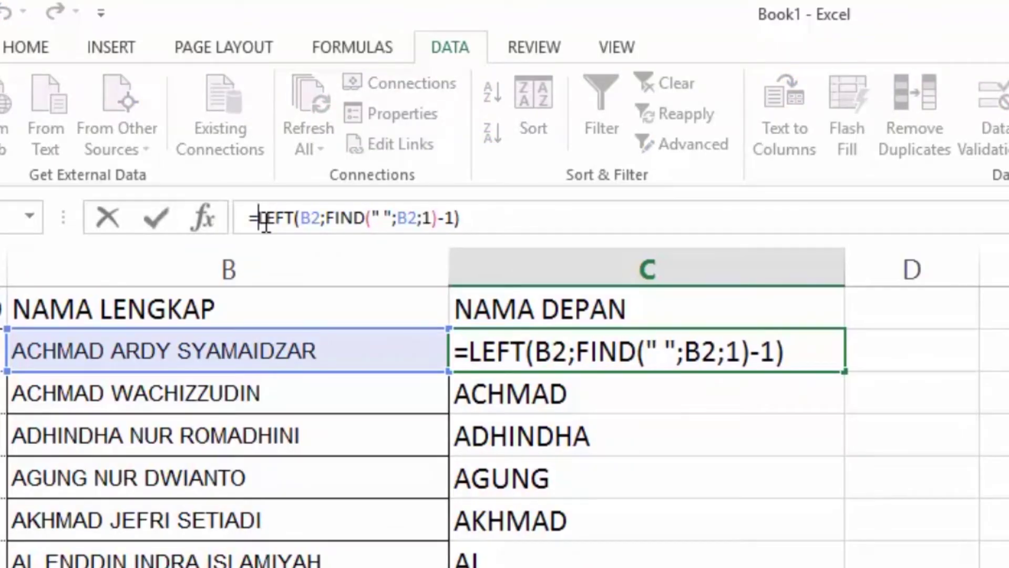
pyautogui.write('I')
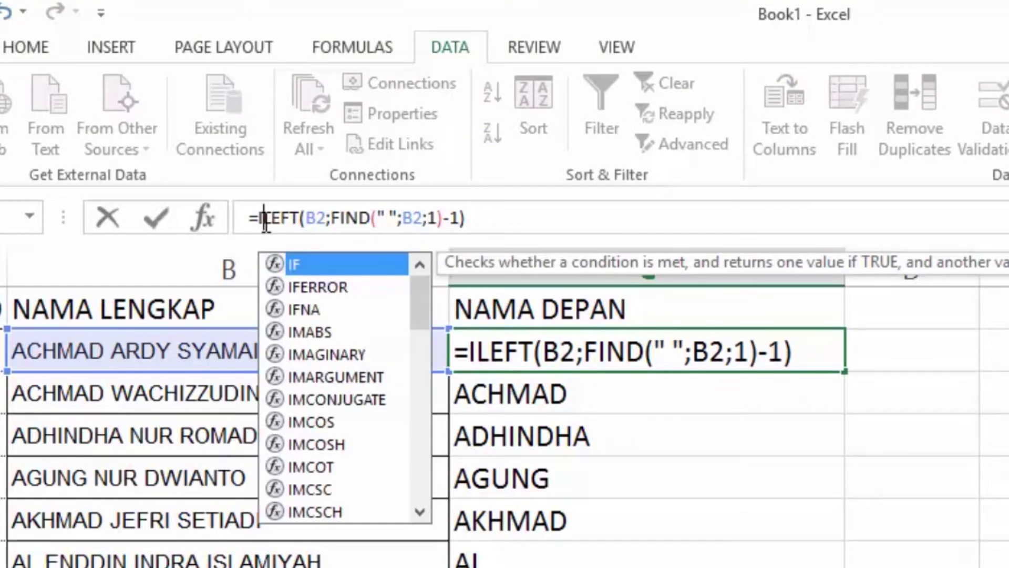
pyautogui.click(323, 288)
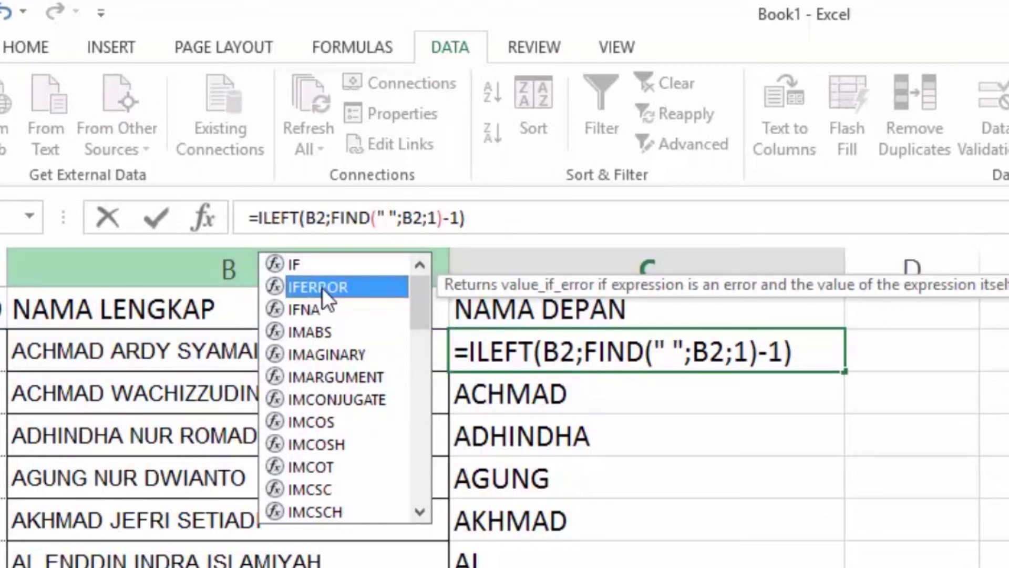
pyautogui.doubleClick(323, 288)
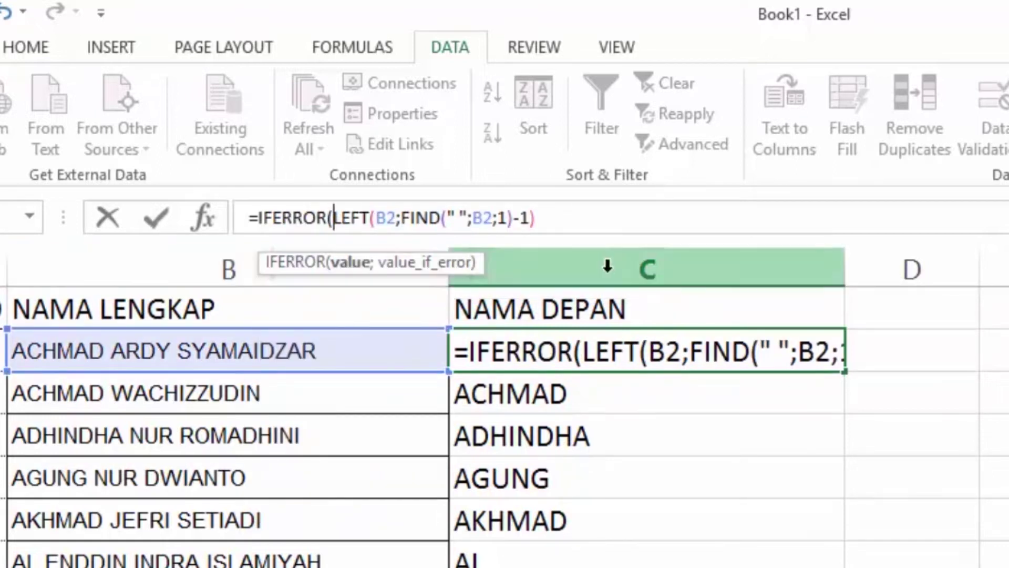
pyautogui.click(608, 220)
pyautogui.write(';')
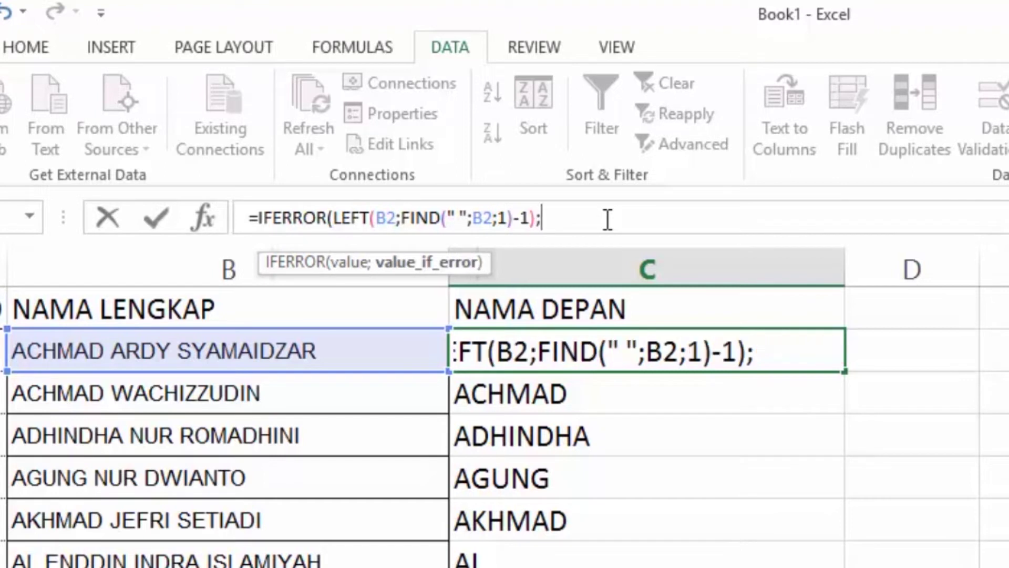
pyautogui.click(219, 353)
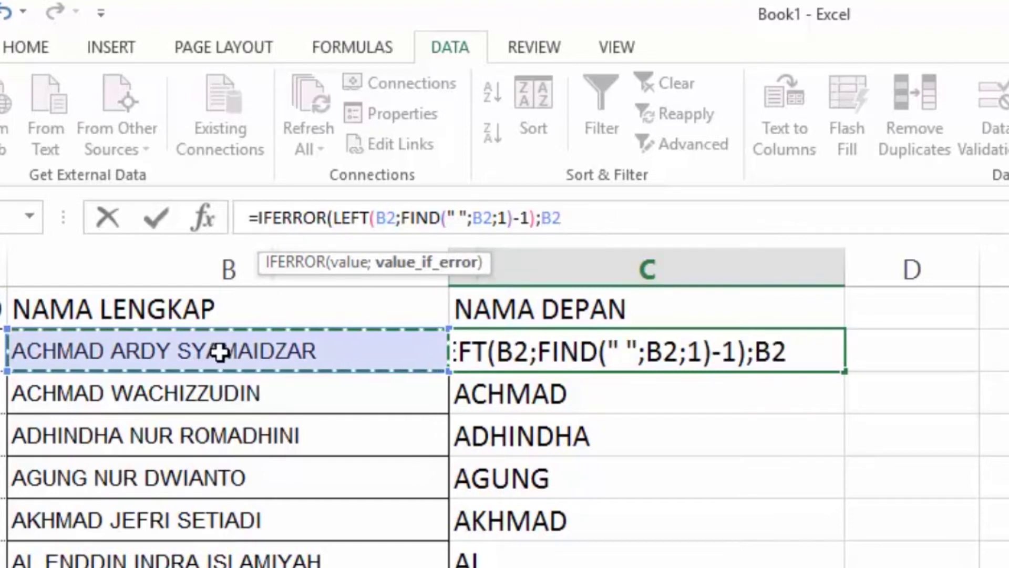
pyautogui.press('Return')
# - Fill the IFERROR formula down C2:C37 so ALFIYAH and ILMIYAH show instead of #VALUE!
pyautogui.moveTo(528, 209); pyautogui.dragTo(518, 422)
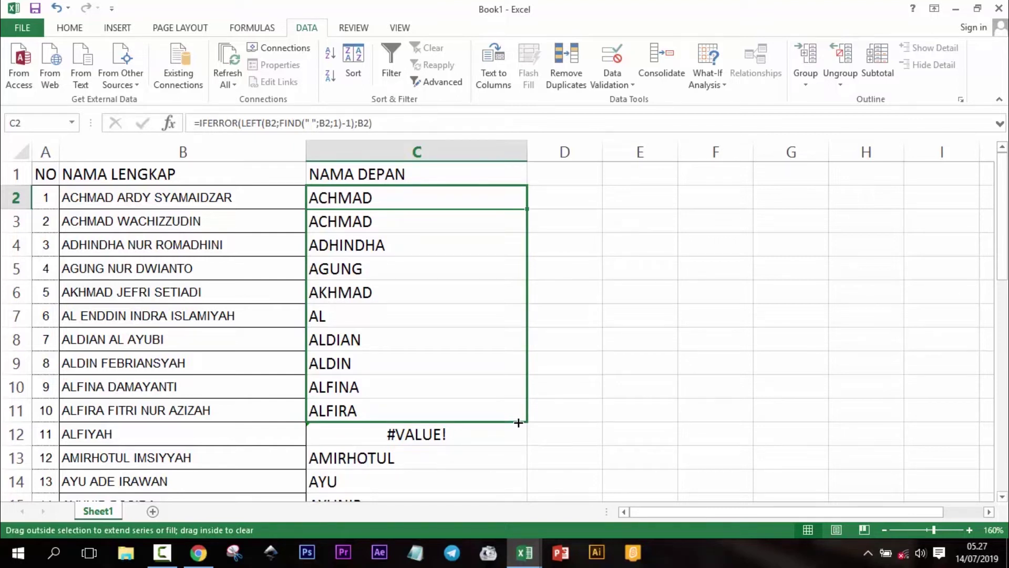
pyautogui.moveTo(519, 422); pyautogui.dragTo(525, 445)
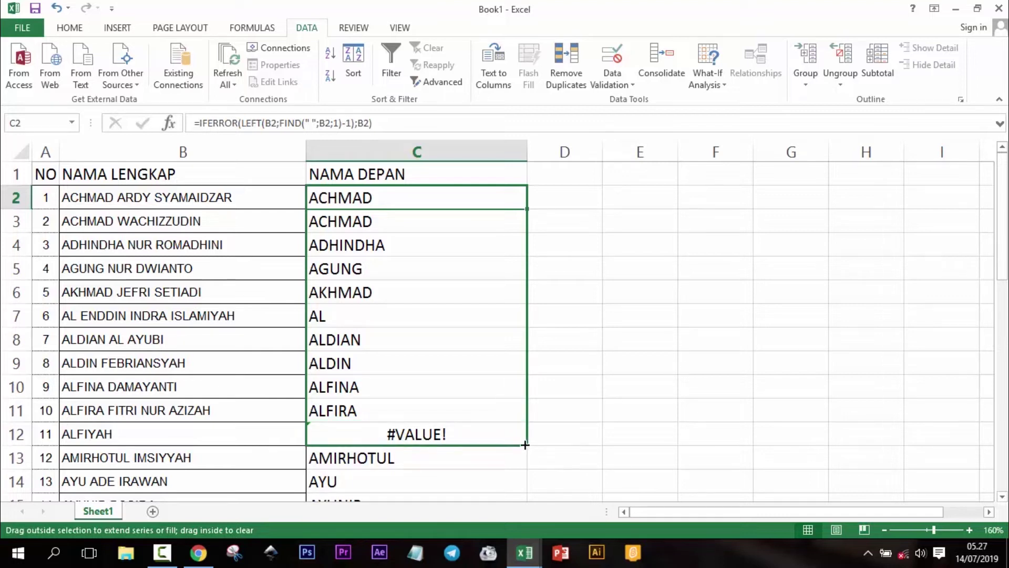
pyautogui.moveTo(525, 444); pyautogui.dragTo(522, 446)
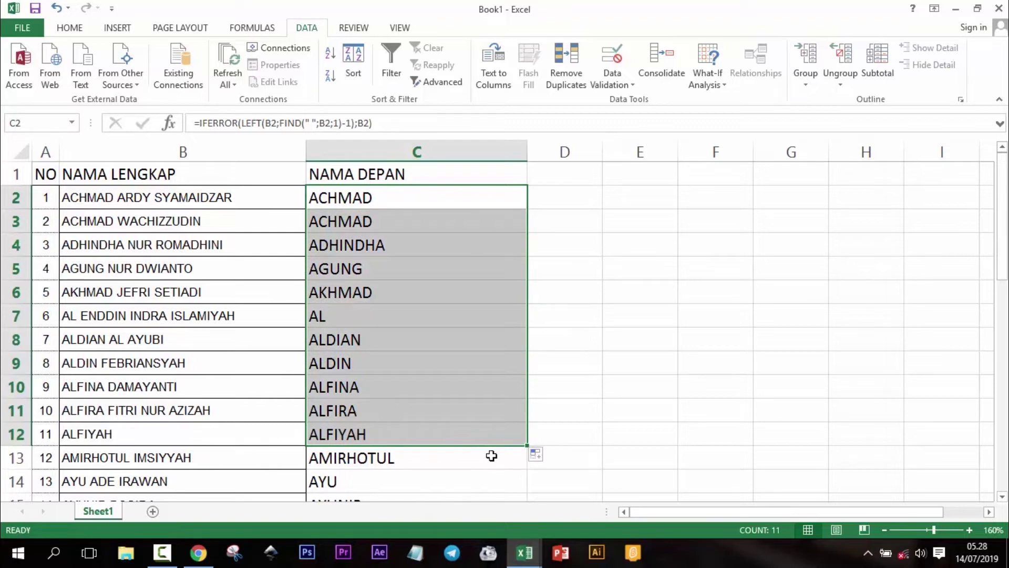
pyautogui.moveTo(527, 445)
pyautogui.mouseDown()
pyautogui.moveTo(527, 466)
pyautogui.moveTo(512, 479)
pyautogui.mouseUp()
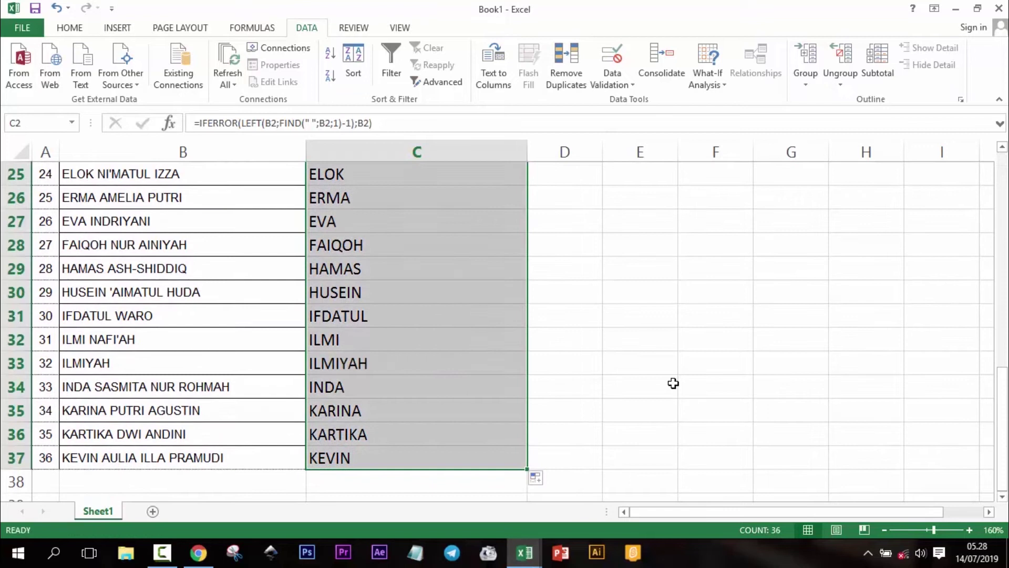
pyautogui.scroll(2, 451, 345)
pyautogui.scroll(6, 451, 345)
pyautogui.scroll(-6, 450, 344)
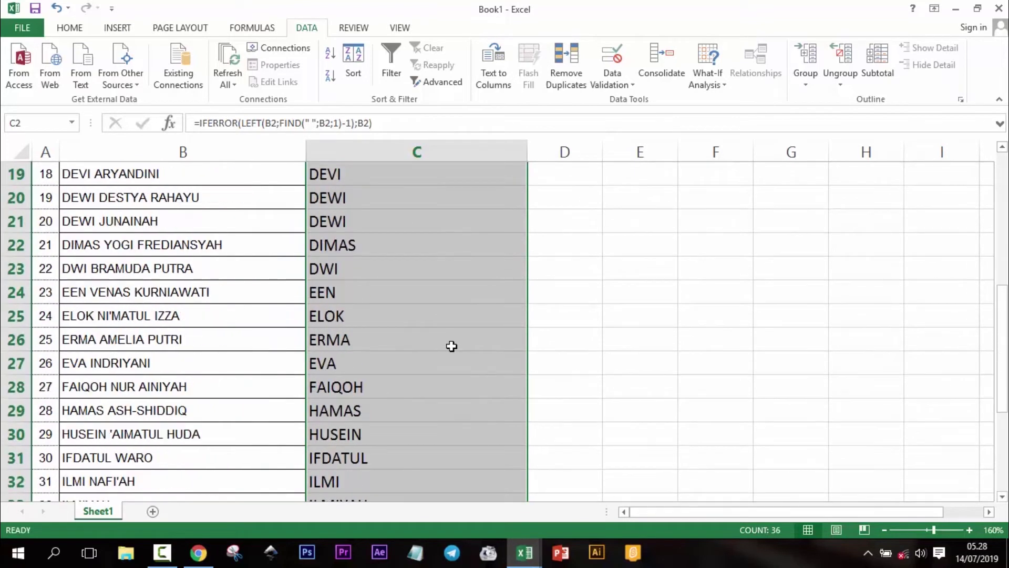
pyautogui.scroll(-2, 449, 340)
pyautogui.scroll(3, 449, 340)
pyautogui.scroll(5, 449, 340)
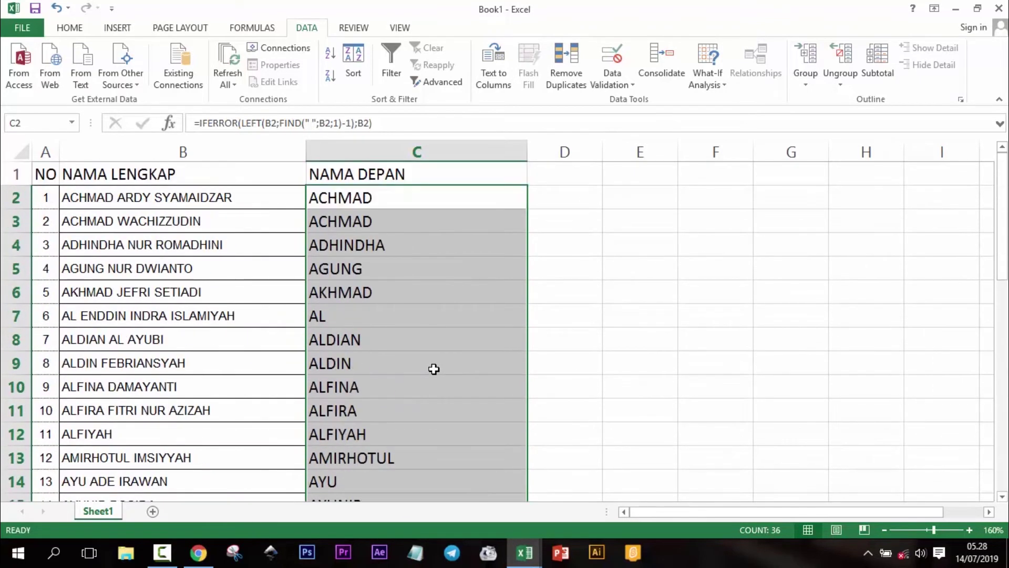
pyautogui.click(564, 171)
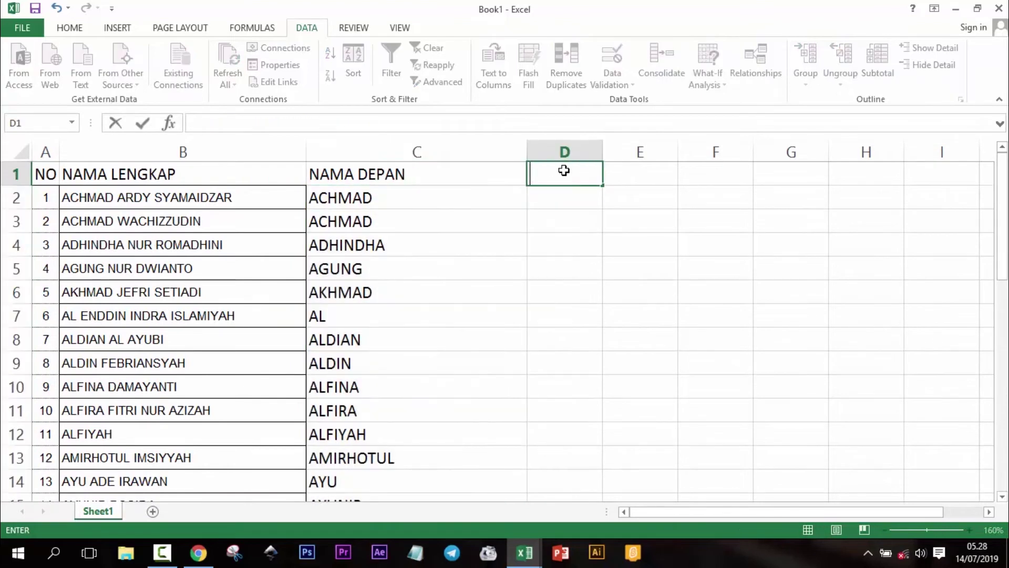
# - Add the heading NAMA BELAKANG in D1 and AutoFit columns C and D
pyautogui.write('NAMA BELAKANG')
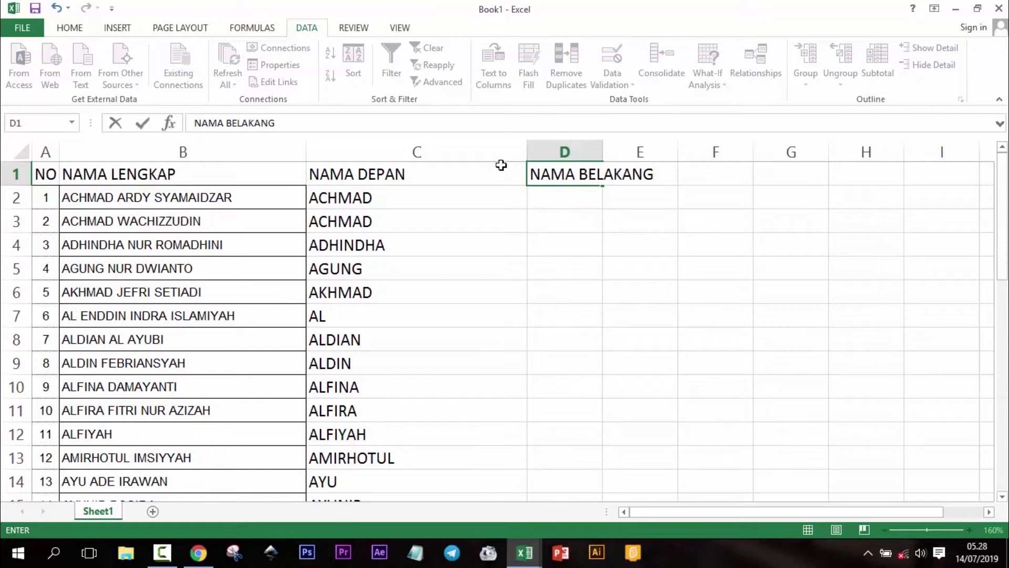
pyautogui.click(571, 224)
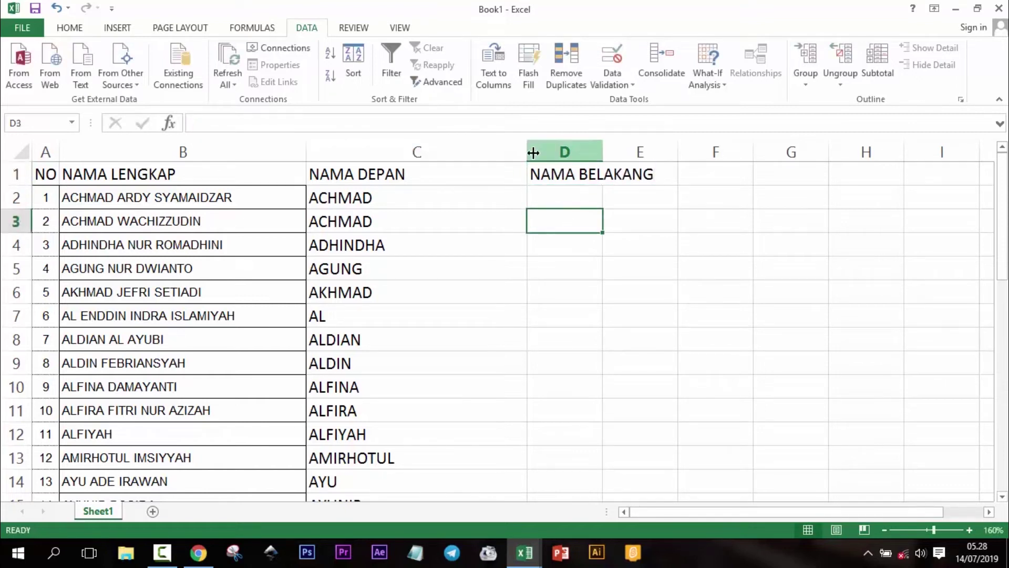
pyautogui.doubleClick(528, 151)
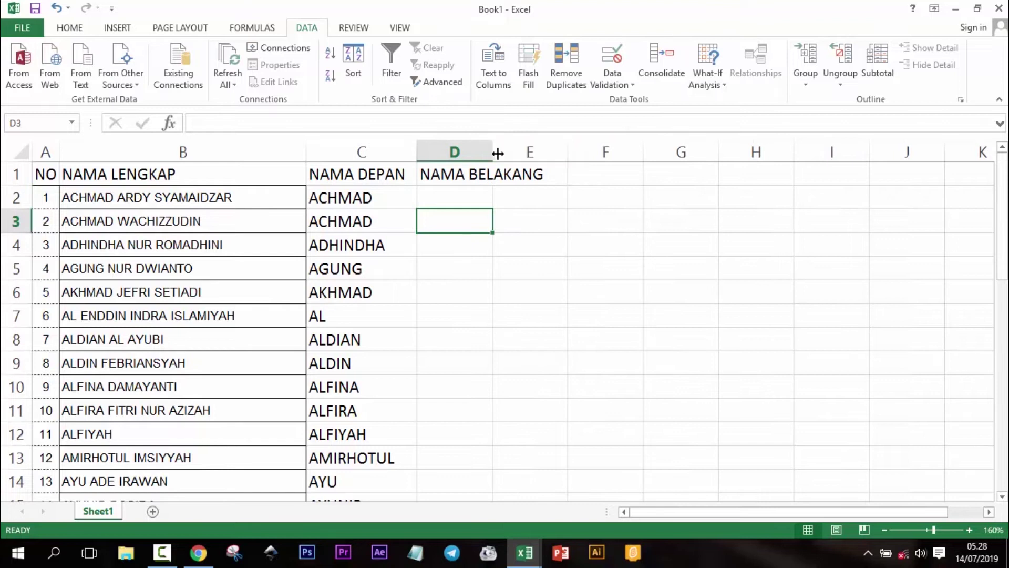
pyautogui.doubleClick(493, 151)
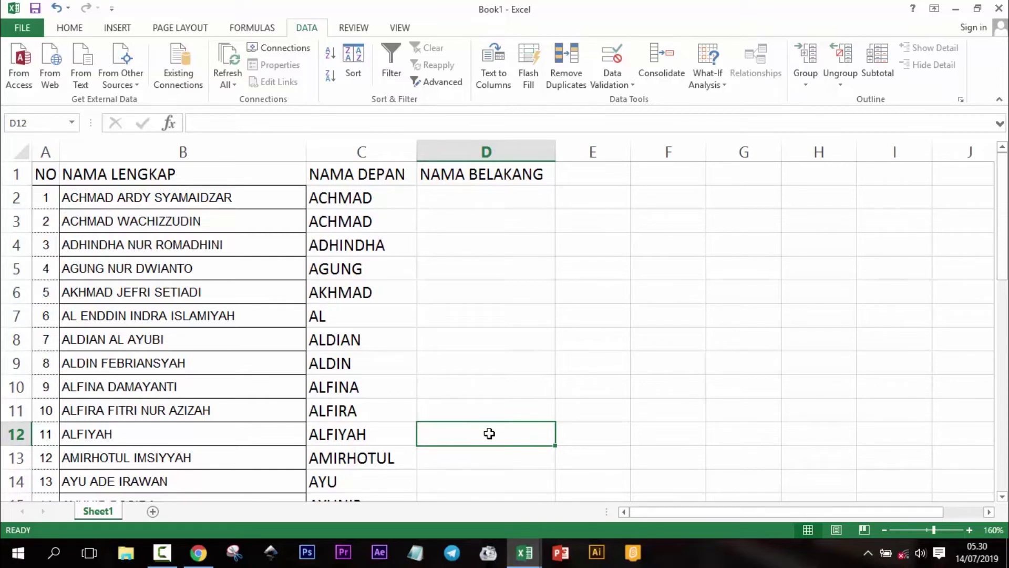
# - Enter a trial formula =RIGHT(B2;10) in D2
pyautogui.click(462, 268)
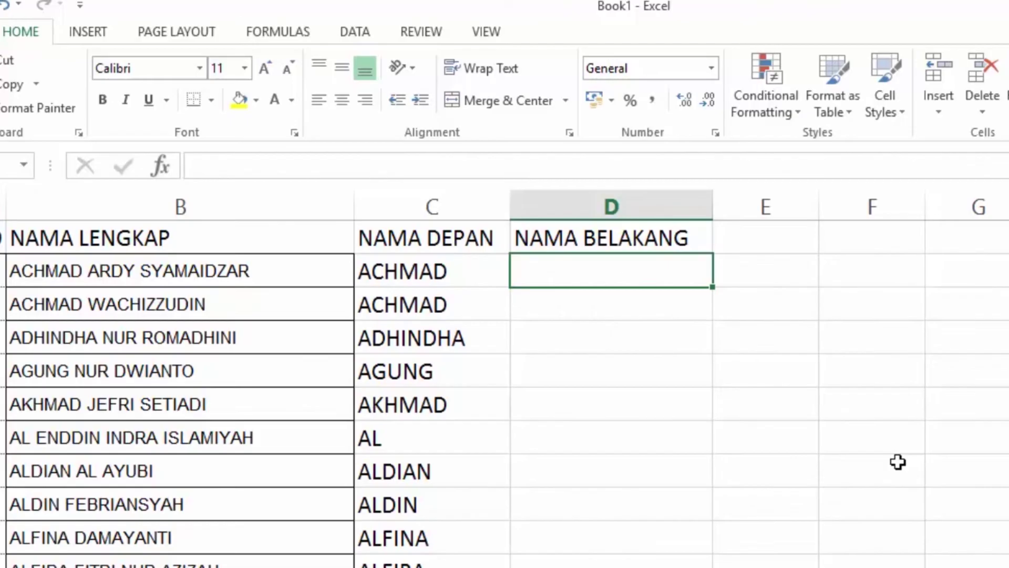
pyautogui.write('=RI')
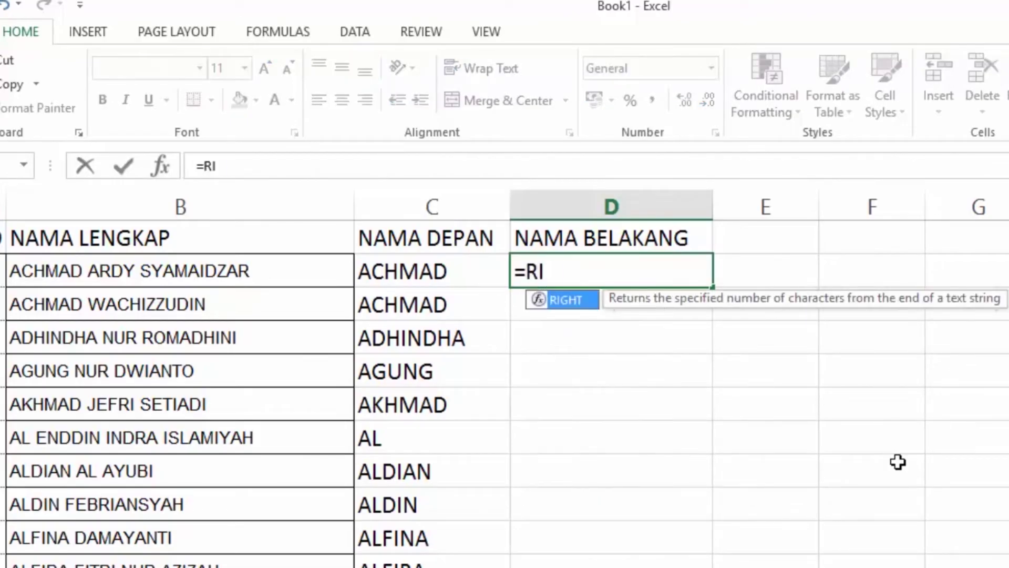
pyautogui.write('GHT')
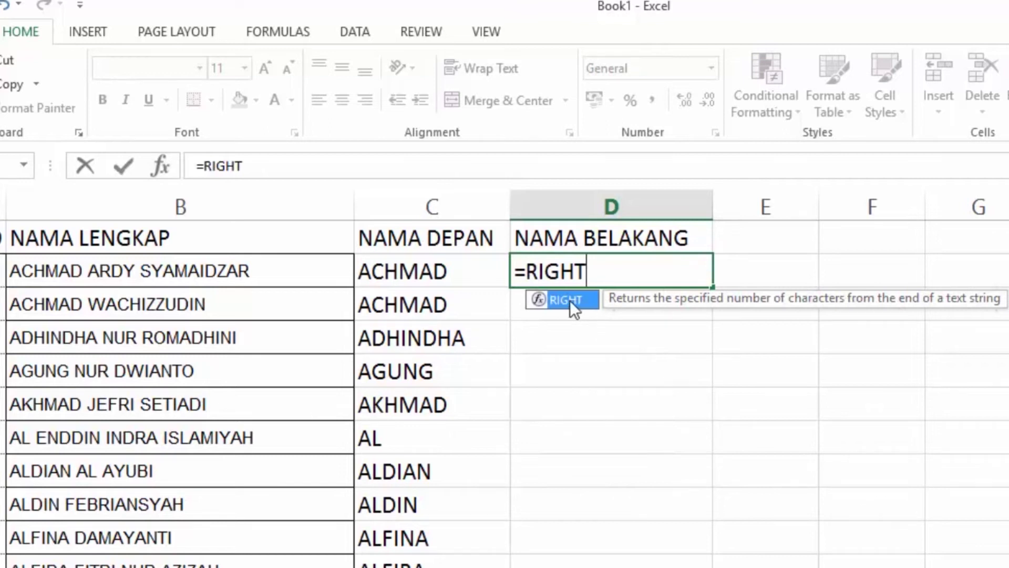
pyautogui.doubleClick(566, 298)
pyautogui.click(64, 272)
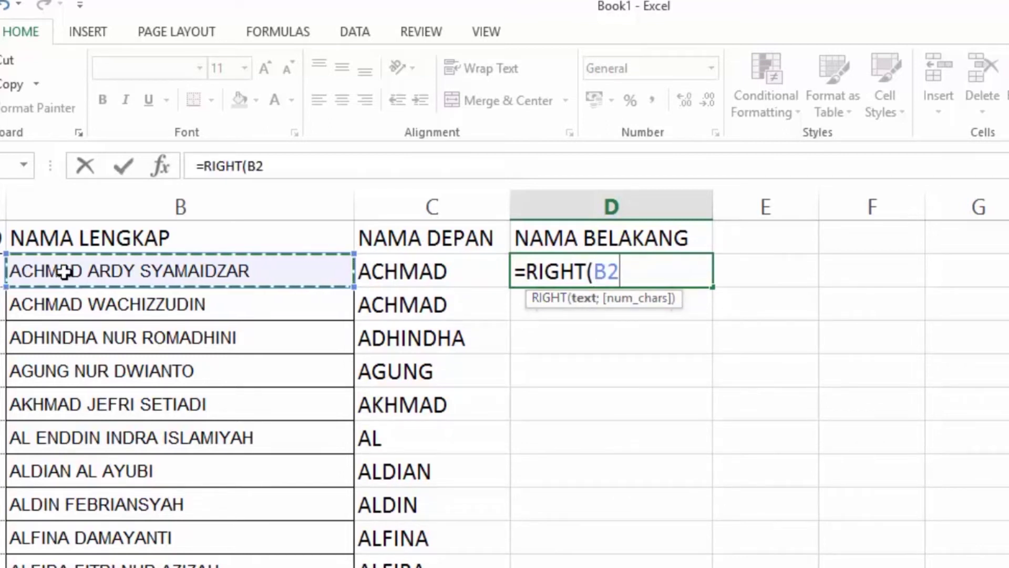
pyautogui.write(';')
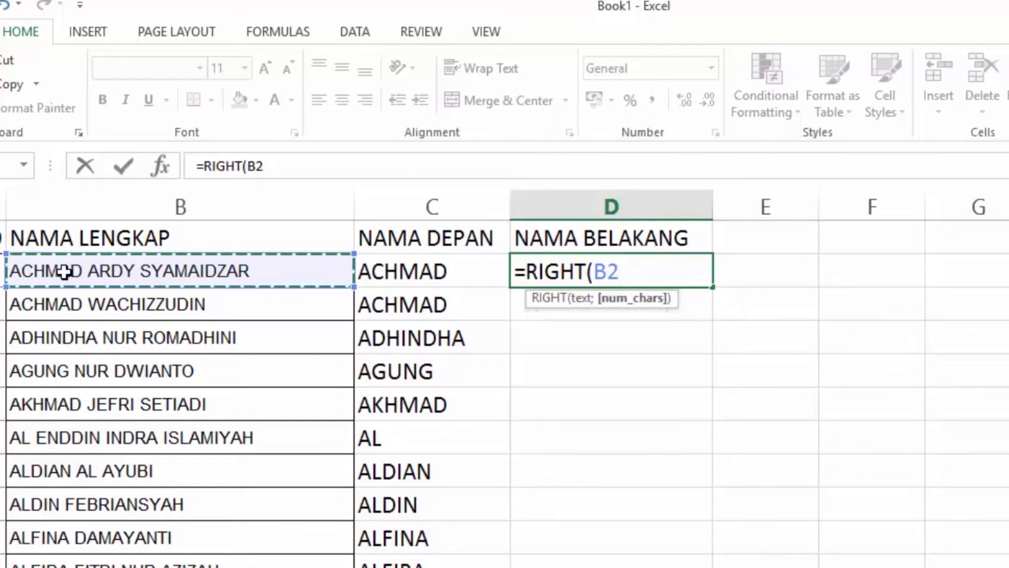
pyautogui.write('10')
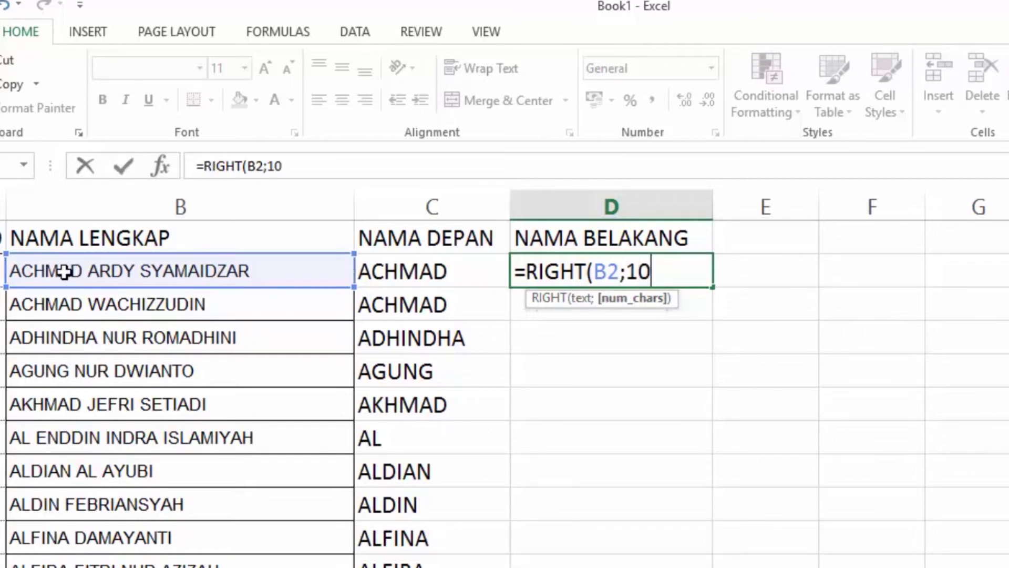
pyautogui.write(')')
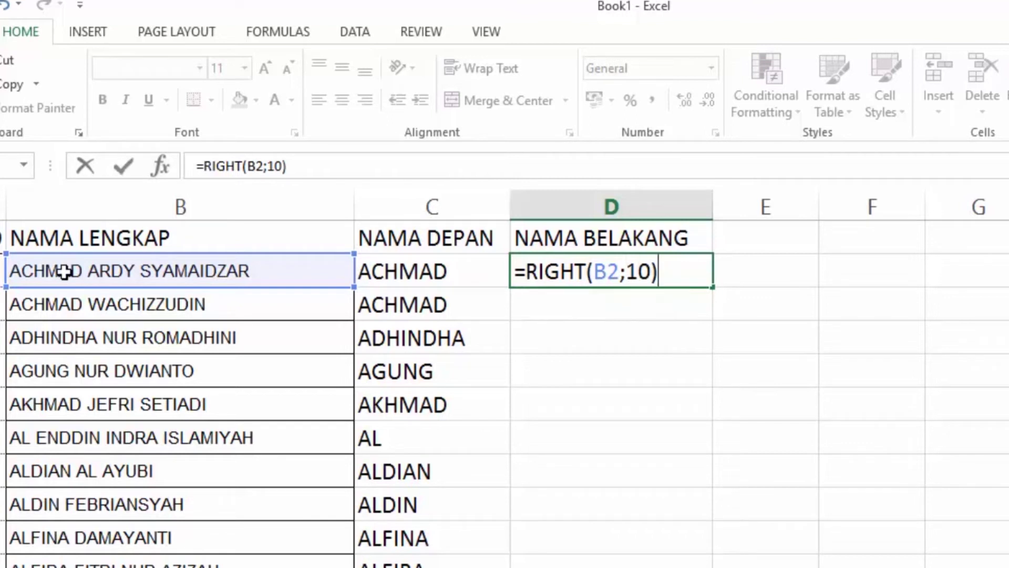
pyautogui.press('Return')
pyautogui.click(558, 273)
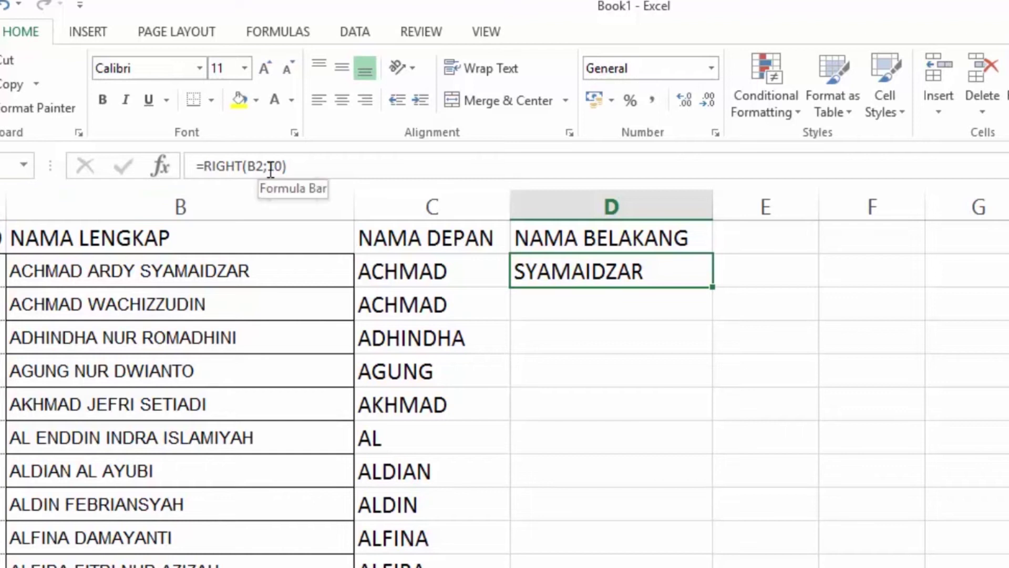
pyautogui.moveTo(269, 167); pyautogui.dragTo(283, 167)
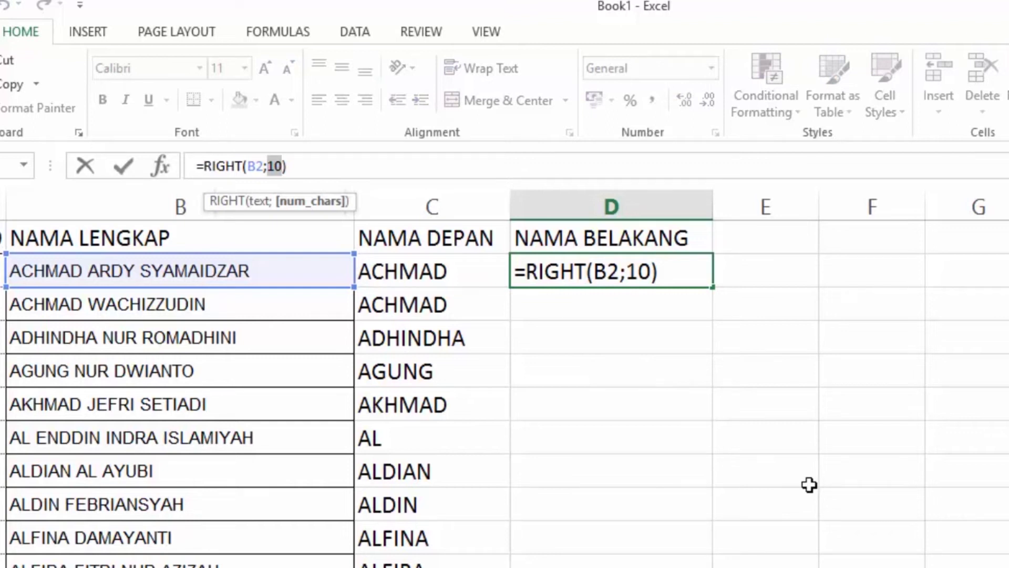
pyautogui.write('LE')
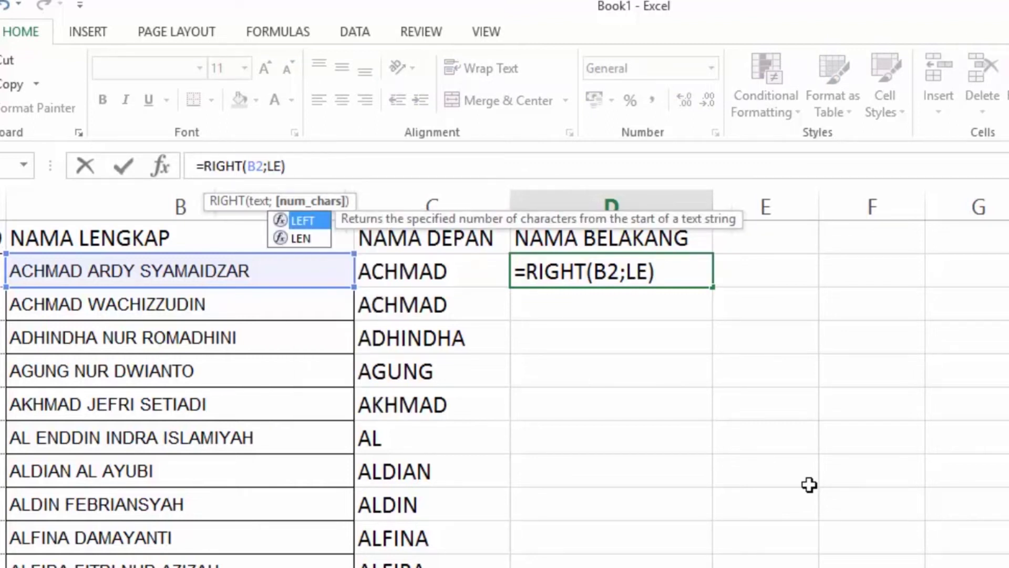
pyautogui.write('N(')
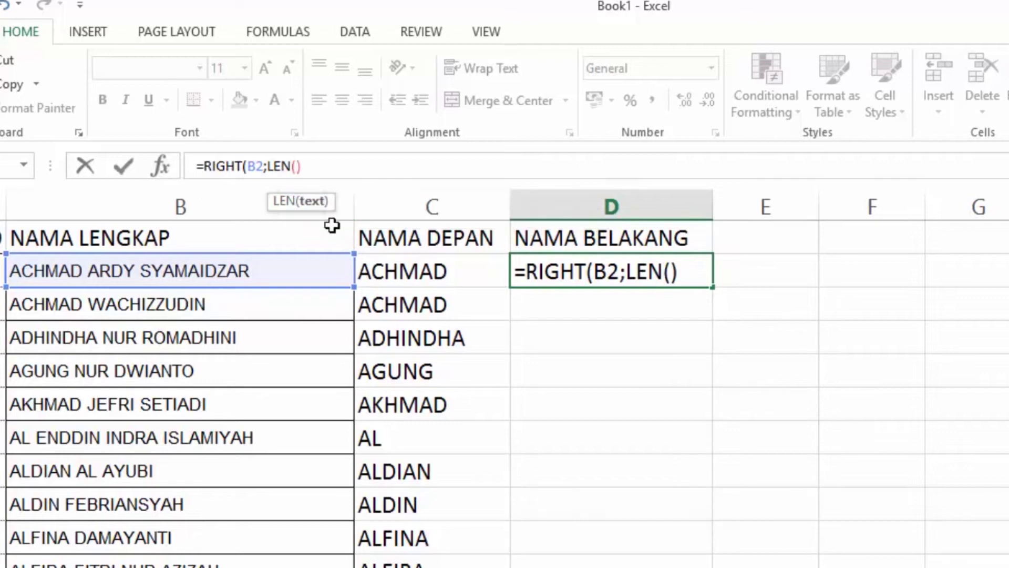
pyautogui.click(102, 273)
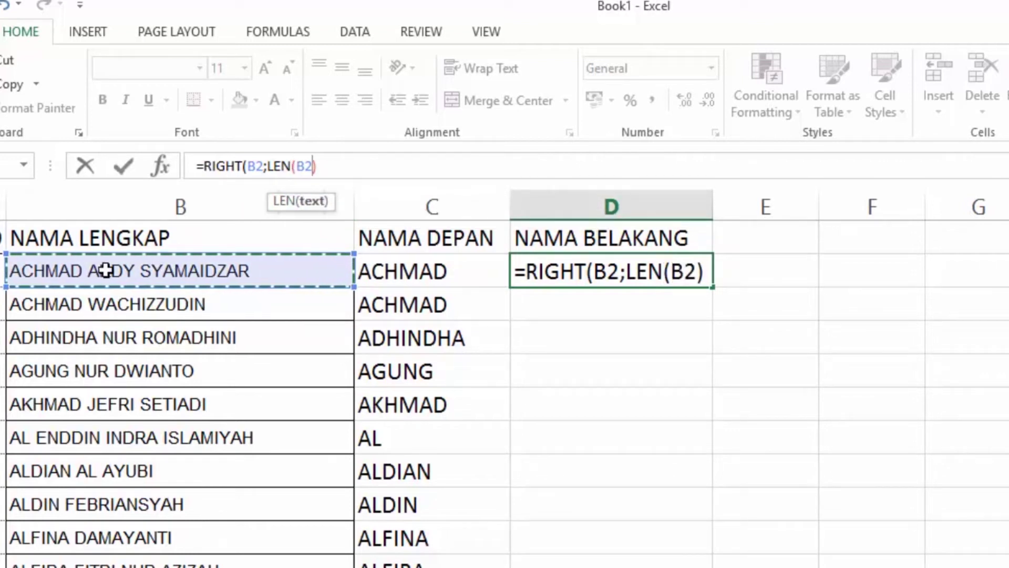
pyautogui.write(')')
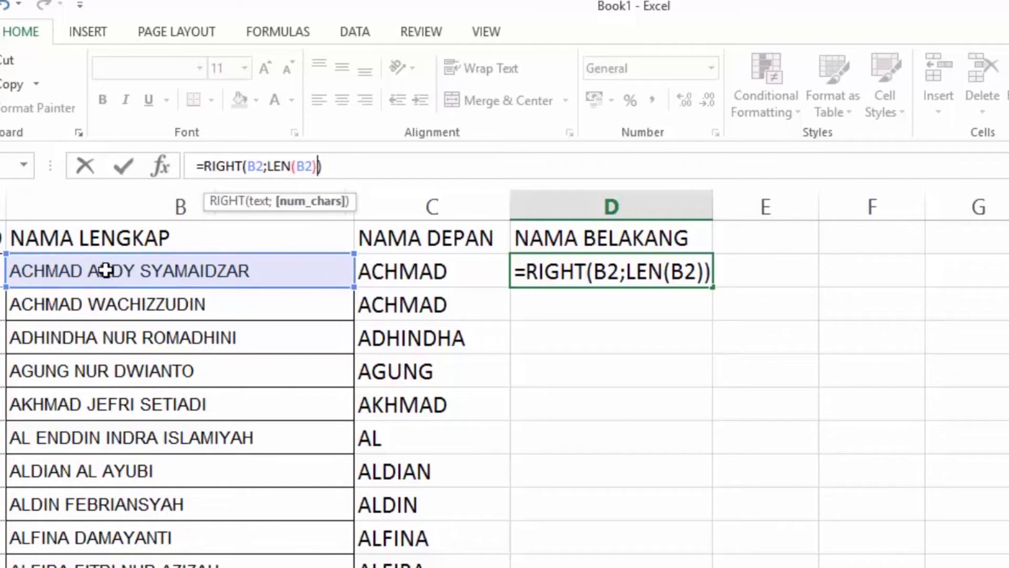
pyautogui.write('-')
pyautogui.write('FI')
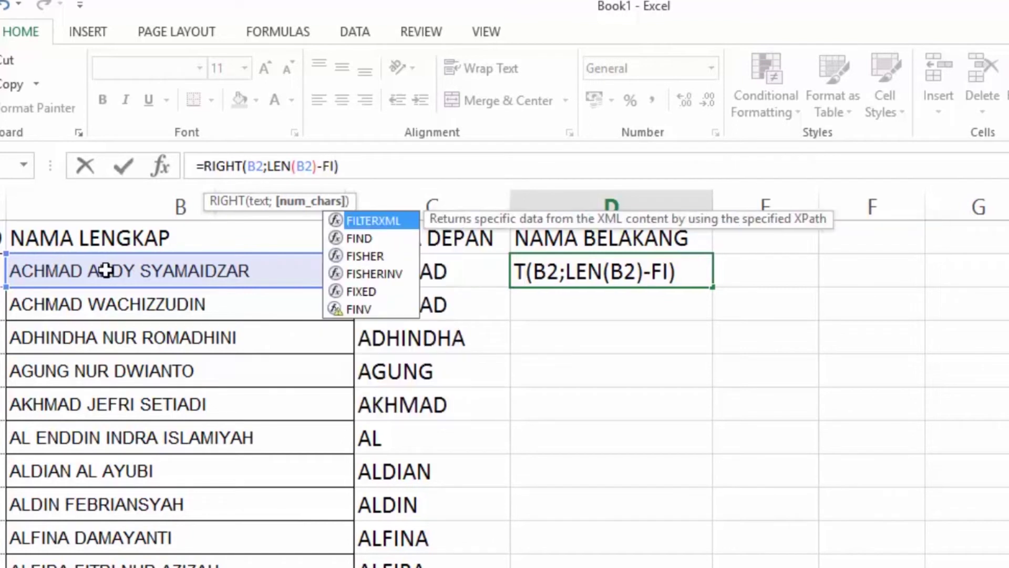
pyautogui.write('ND')
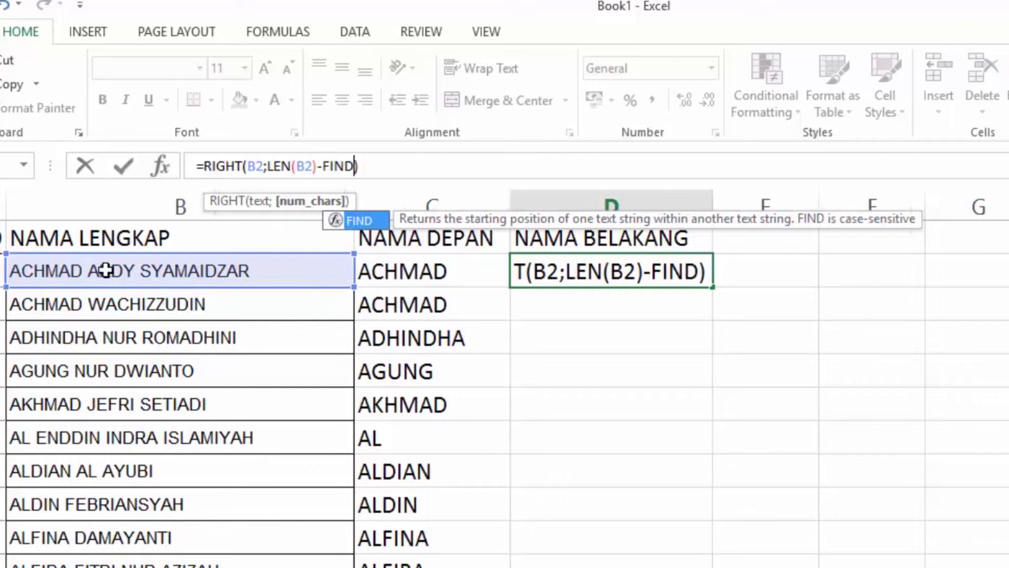
pyautogui.write('(')
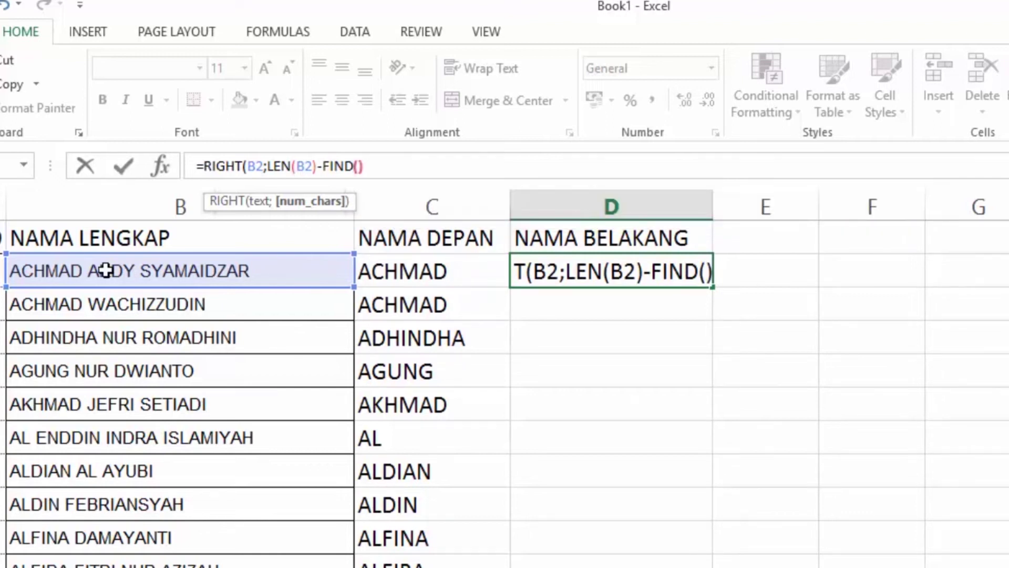
pyautogui.press('Left')
pyautogui.write('" ')
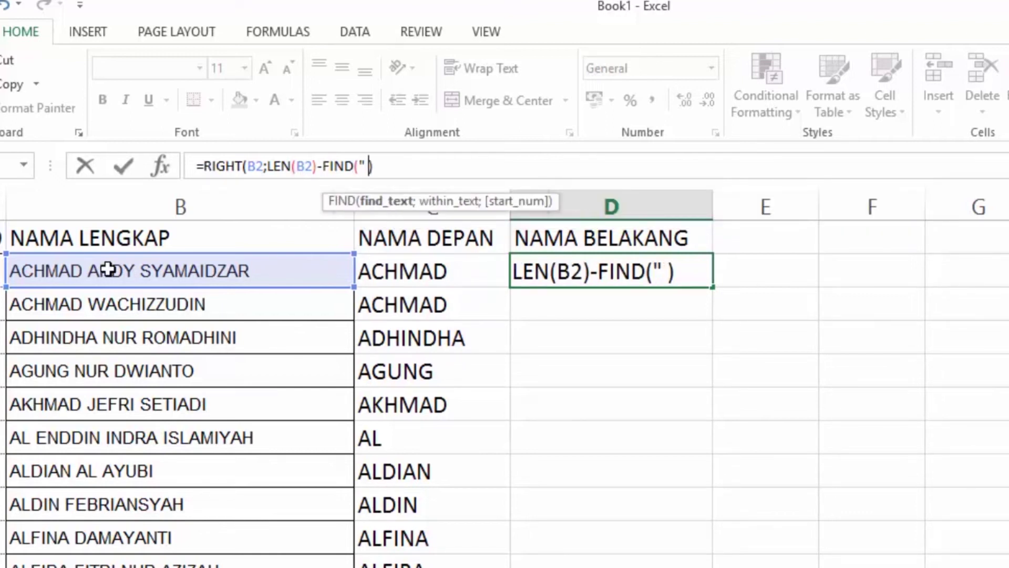
pyautogui.write('"')
pyautogui.write(';')
pyautogui.click(109, 278)
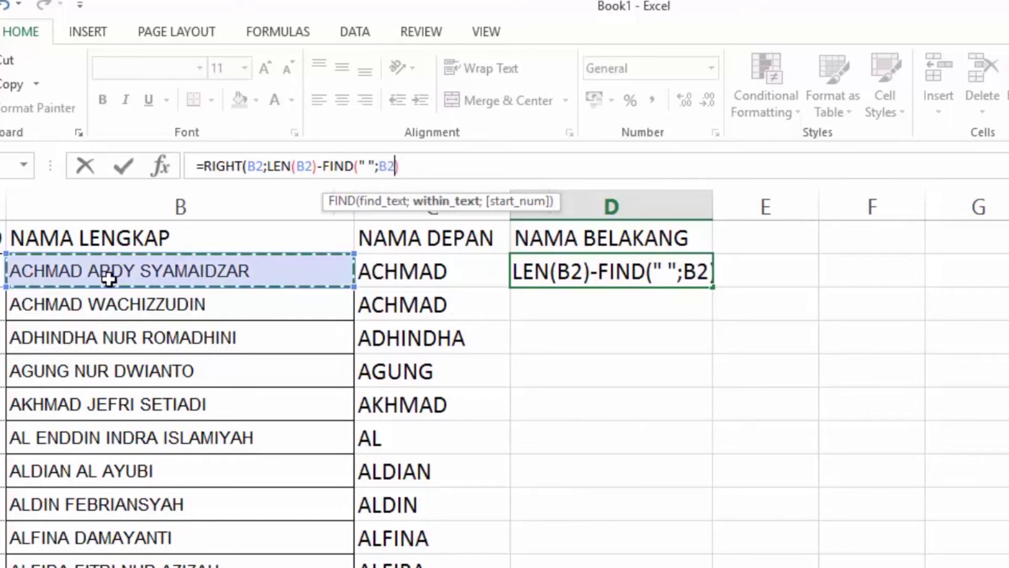
pyautogui.write(';1')
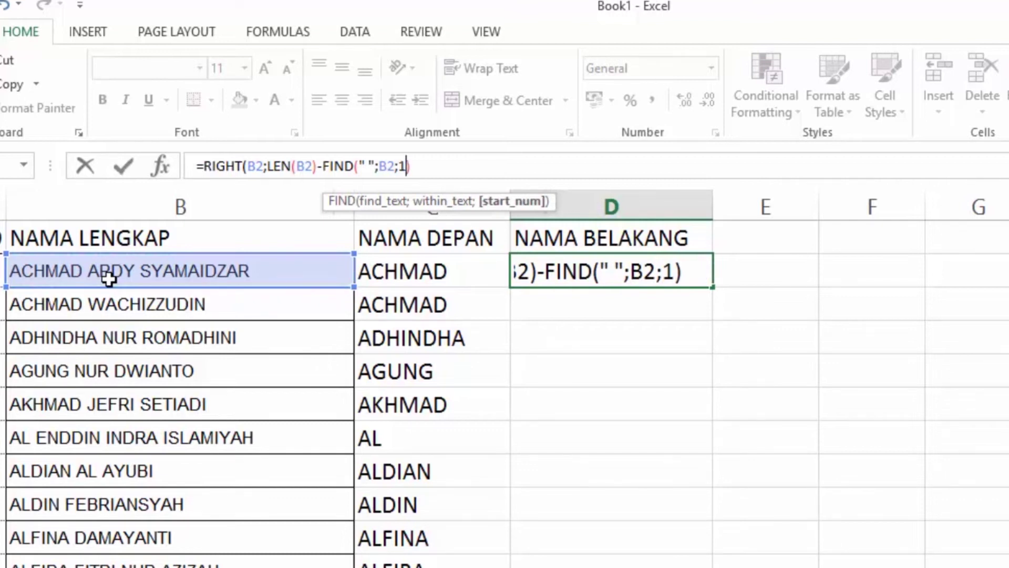
pyautogui.write(')')
pyautogui.press('Return')
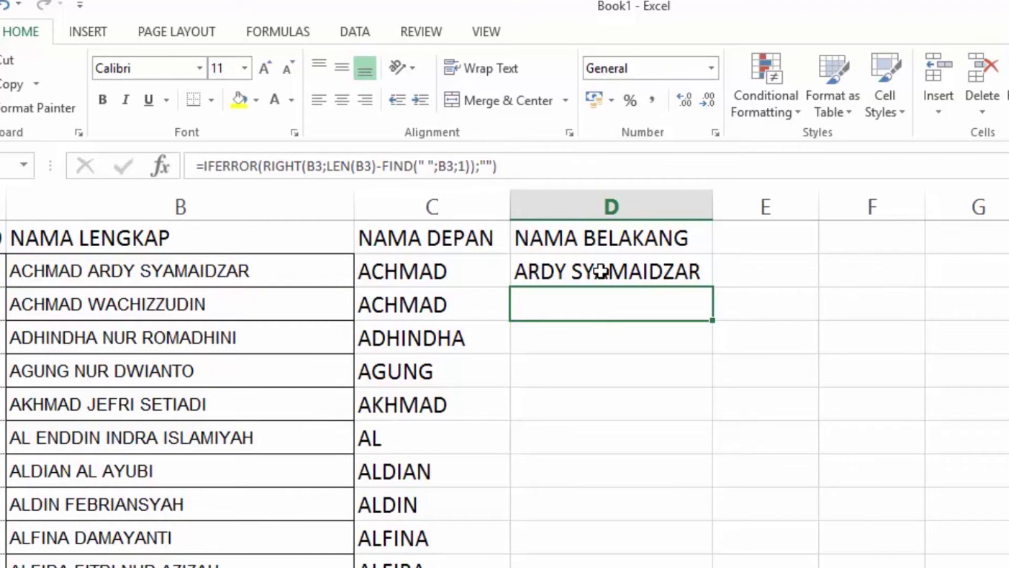
# - Fill the last-name formula from D2 down to D37, revealing #VALUE! for ILMIYAH
pyautogui.click(601, 272)
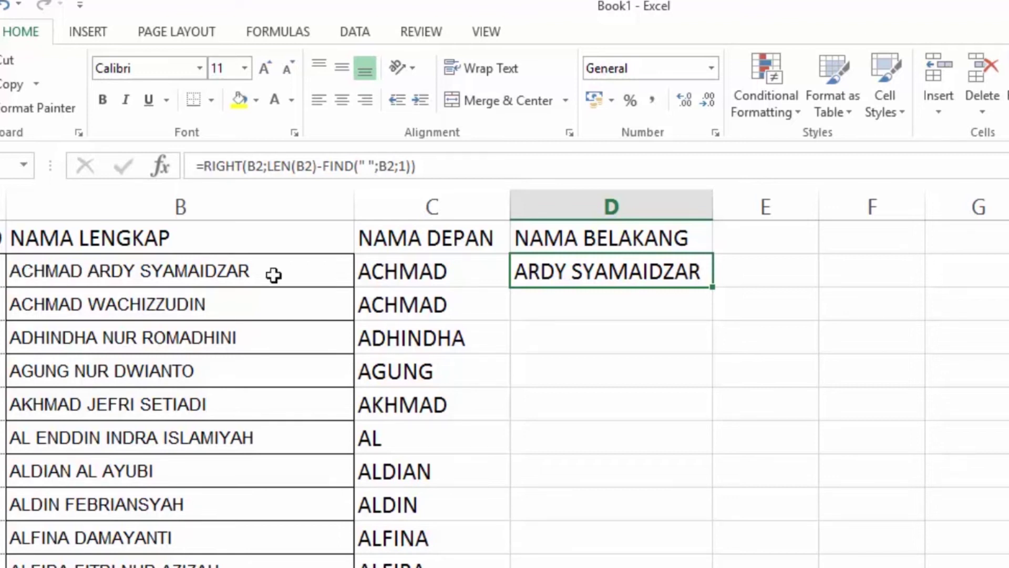
pyautogui.click(407, 270)
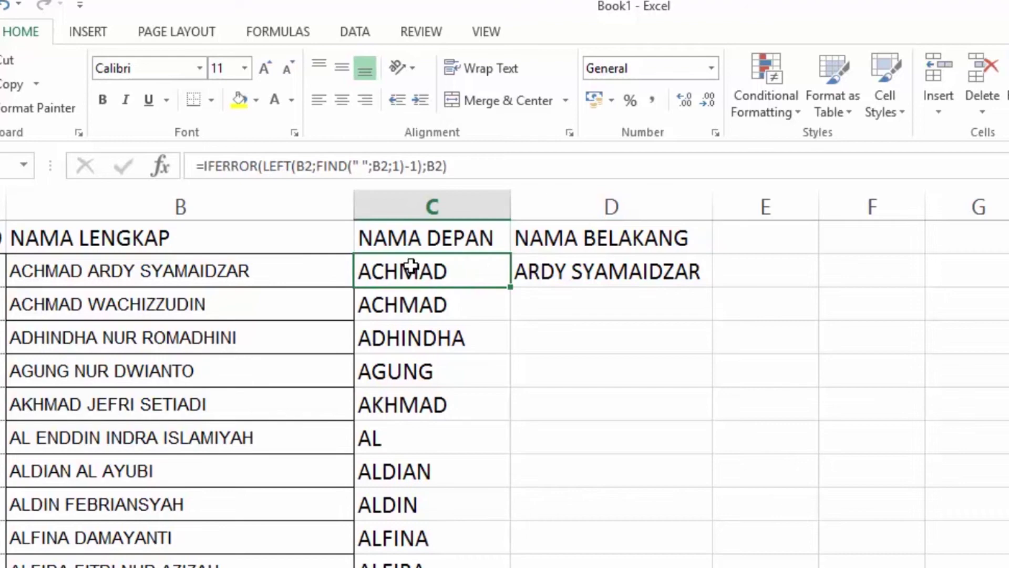
pyautogui.click(536, 269)
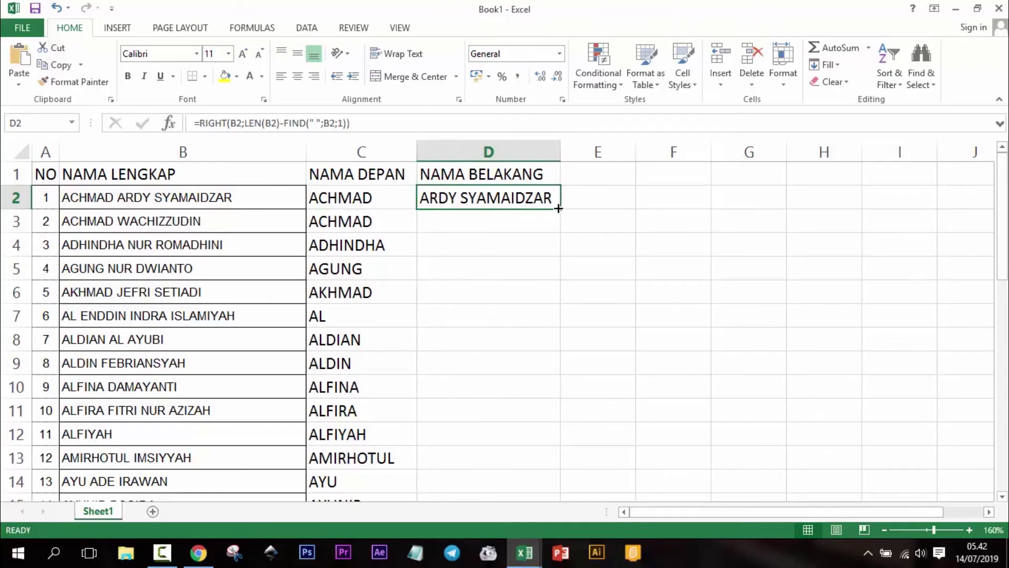
pyautogui.moveTo(560, 209); pyautogui.dragTo(599, 527)
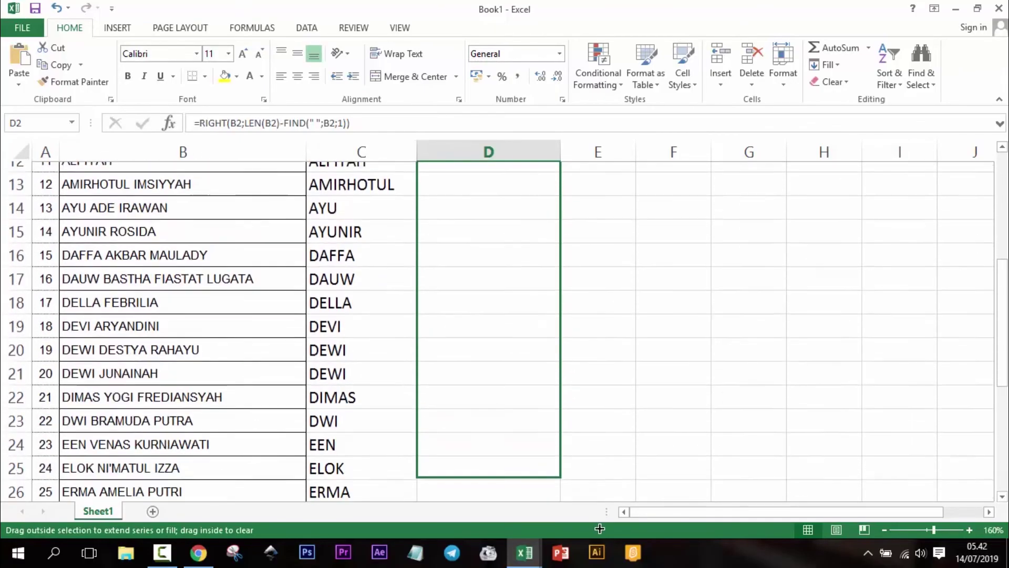
pyautogui.moveTo(598, 527); pyautogui.dragTo(576, 457)
pyautogui.scroll(8, 501, 364)
pyautogui.click(431, 189)
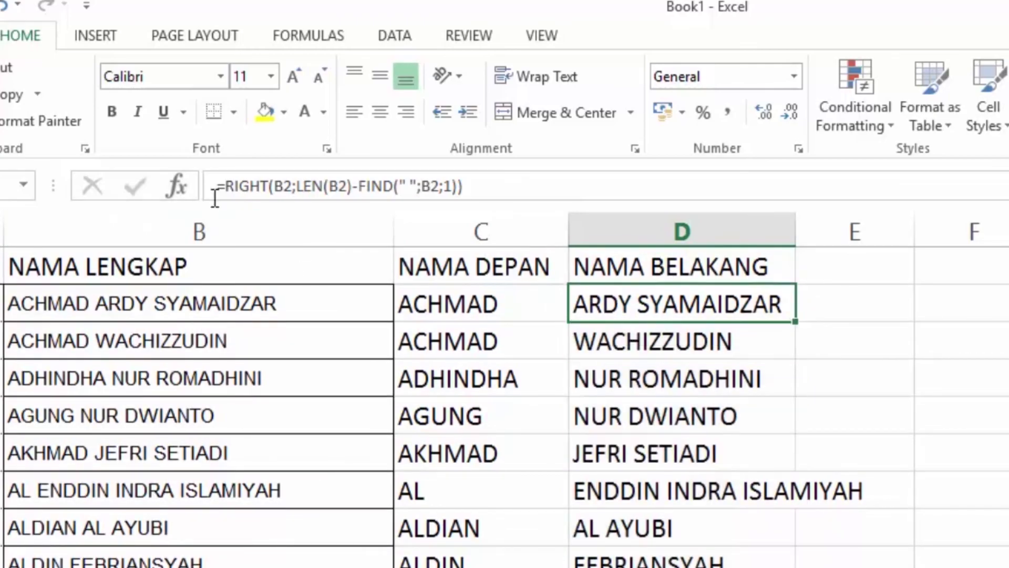
pyautogui.click(228, 186)
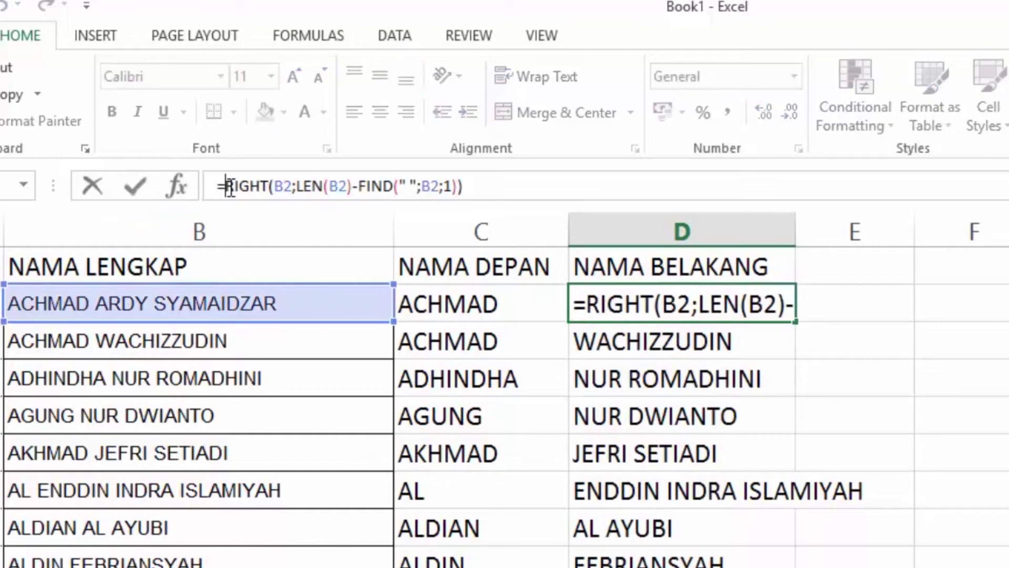
# - Wrap D2's last-name formula in IFERROR so it reads =IFERROR(RIGHT(B2;LEN(B2)-FIND(" ";B2;1));"")
pyautogui.write('IF')
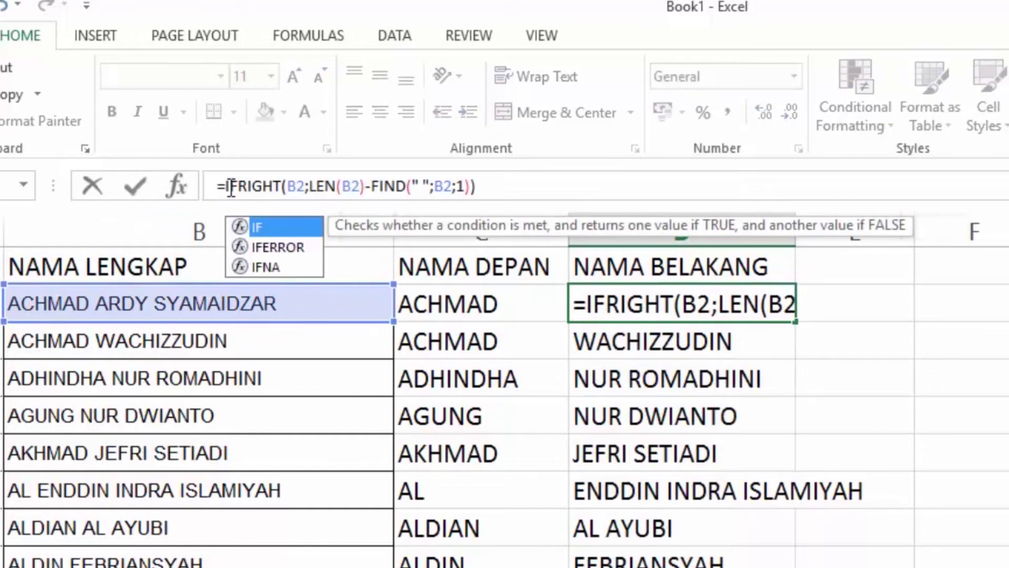
pyautogui.doubleClick(283, 247)
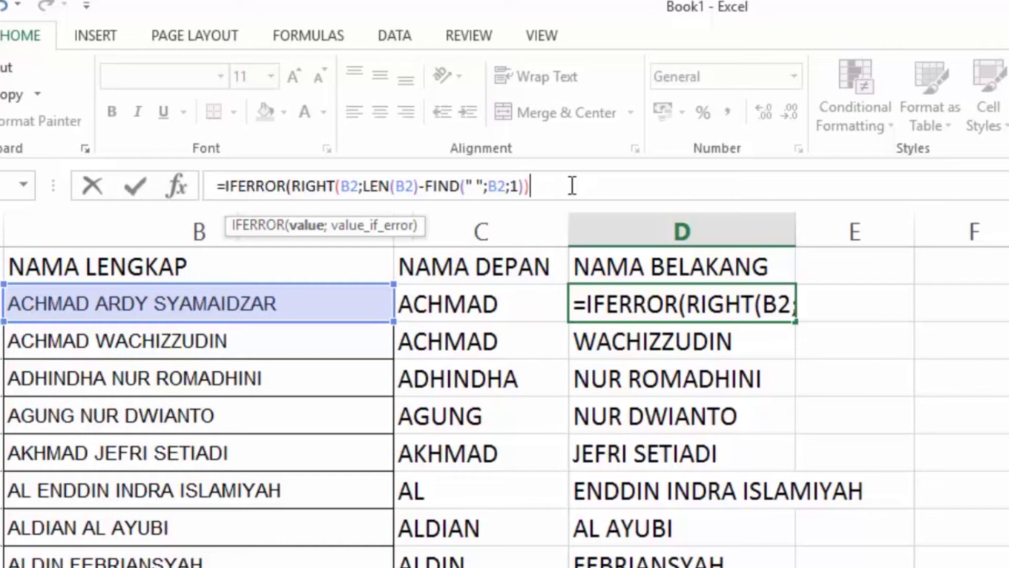
pyautogui.write(';""')
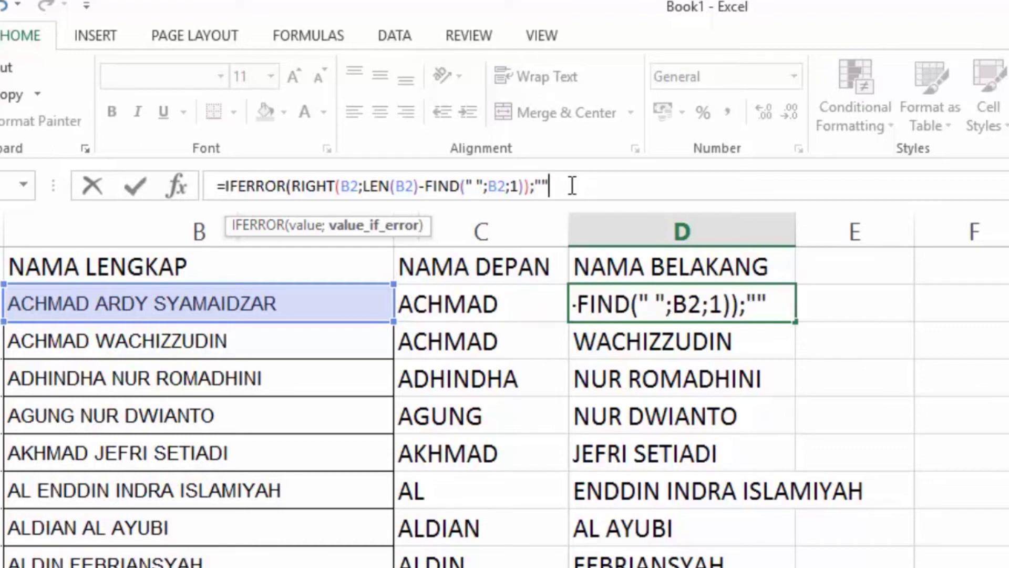
pyautogui.write(')')
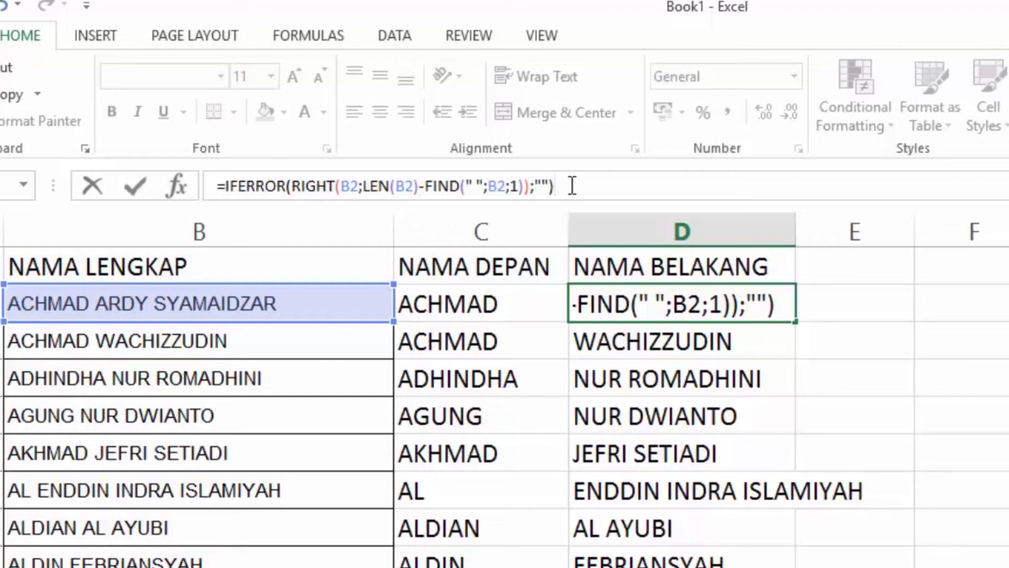
pyautogui.press('Return')
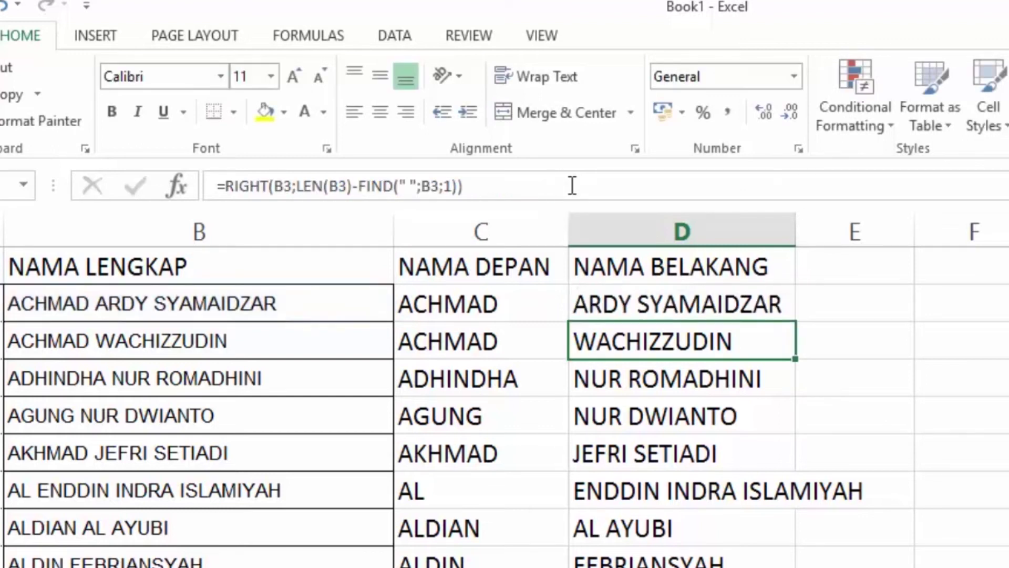
# - Fill the IFERROR formula from D2 down to D37 and confirm ILMIYAH's D33 is blank
pyautogui.click(653, 314)
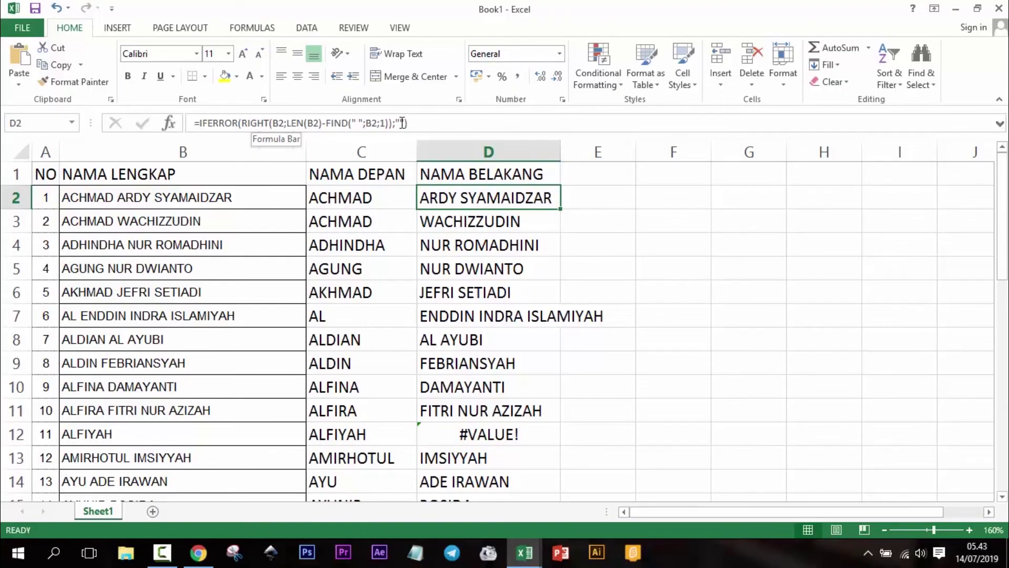
pyautogui.moveTo(560, 209); pyautogui.dragTo(552, 470)
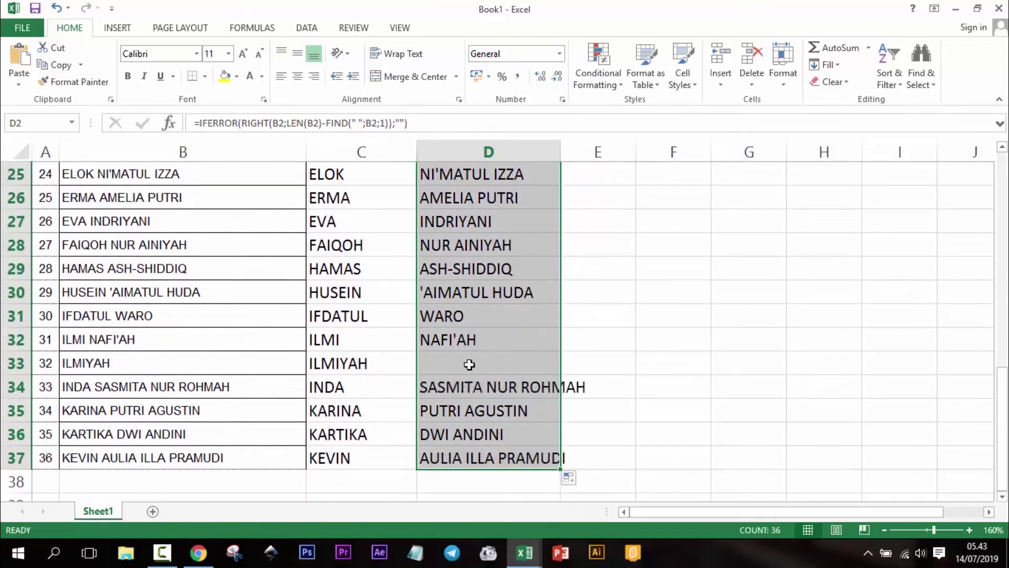
pyautogui.click(469, 364)
pyautogui.scroll(6, 627, 336)
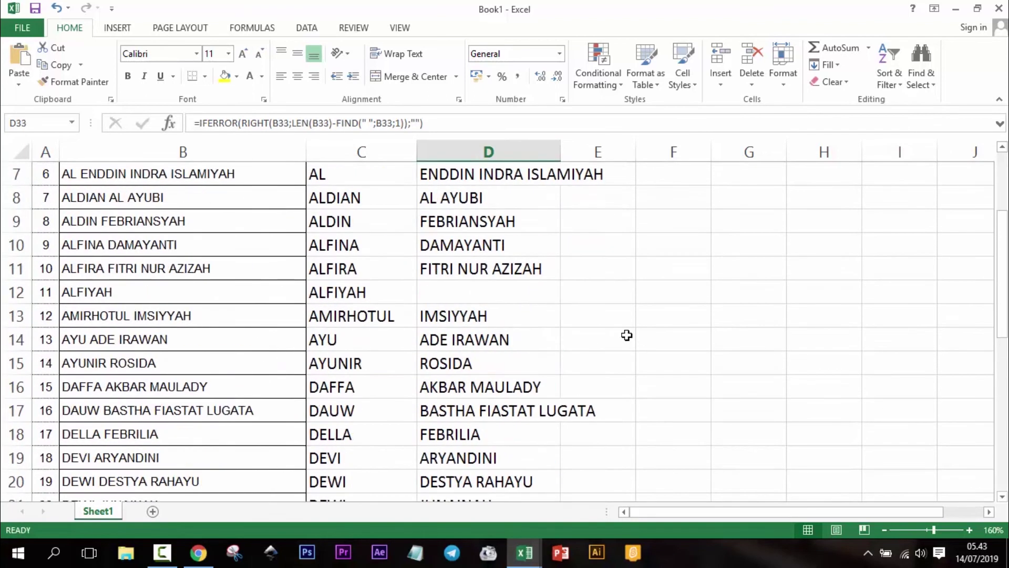
pyautogui.scroll(2, 626, 335)
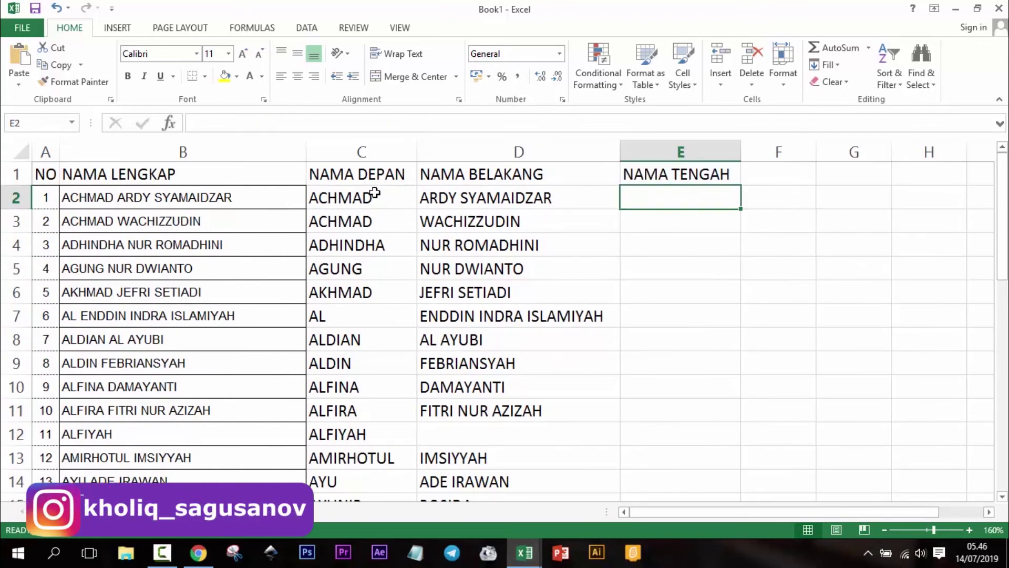
pyautogui.click(371, 197)
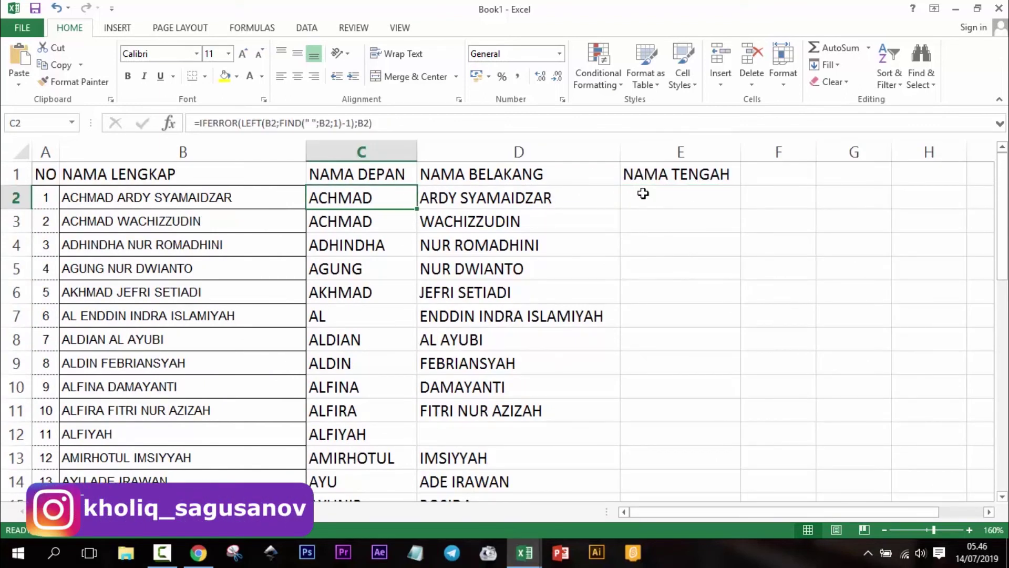
pyautogui.click(537, 200)
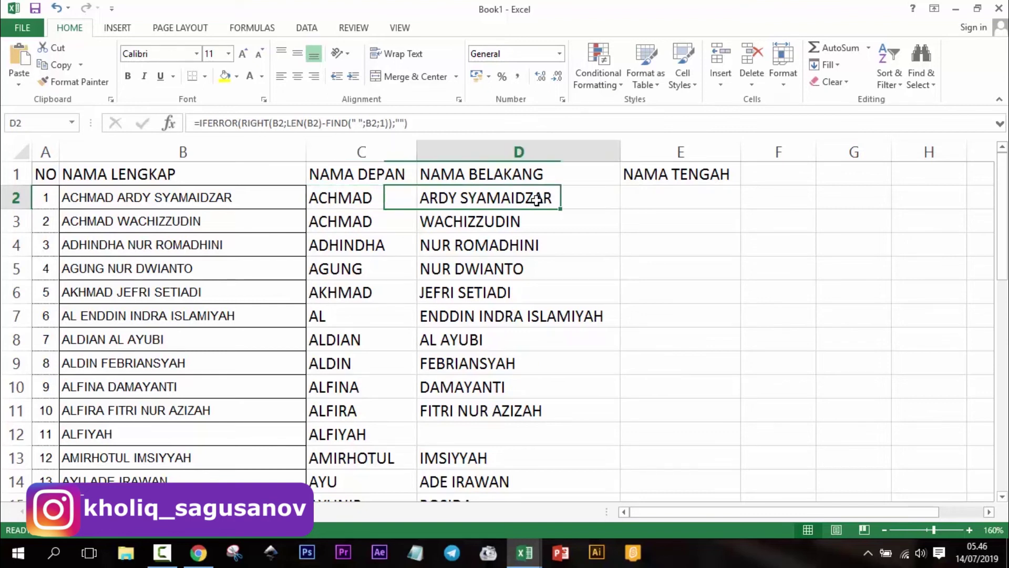
pyautogui.click(662, 200)
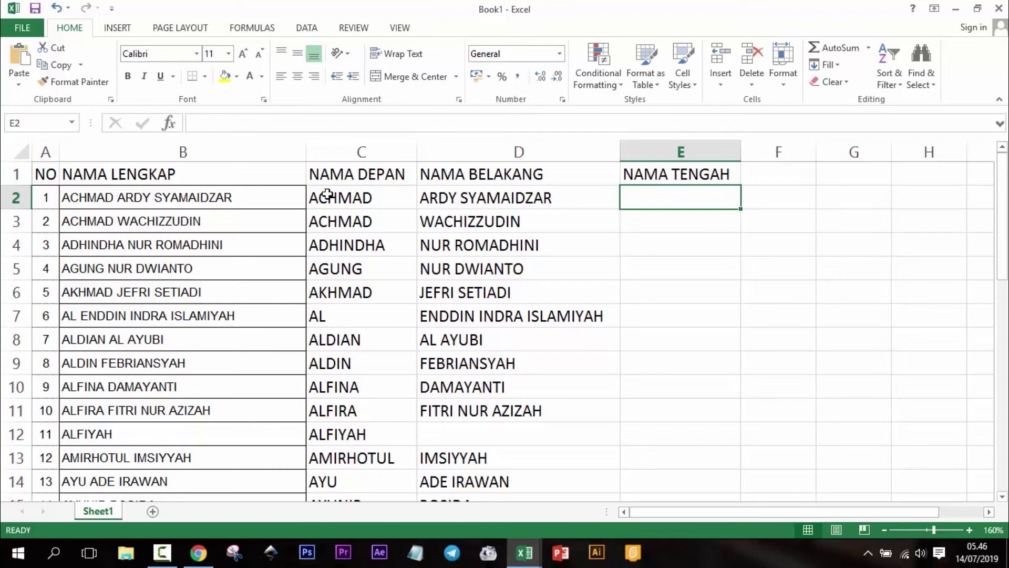
pyautogui.click(326, 194)
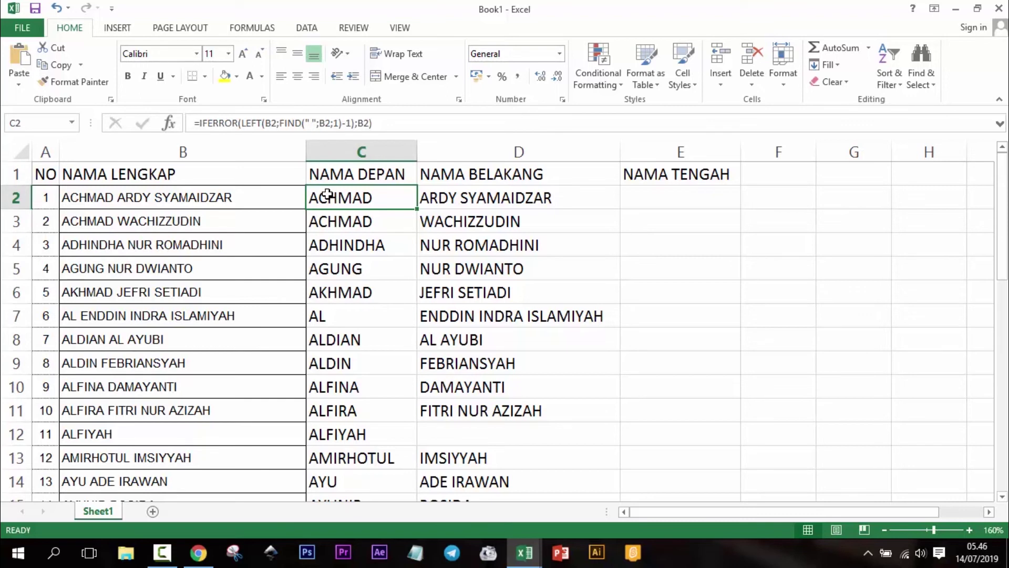
pyautogui.click(470, 195)
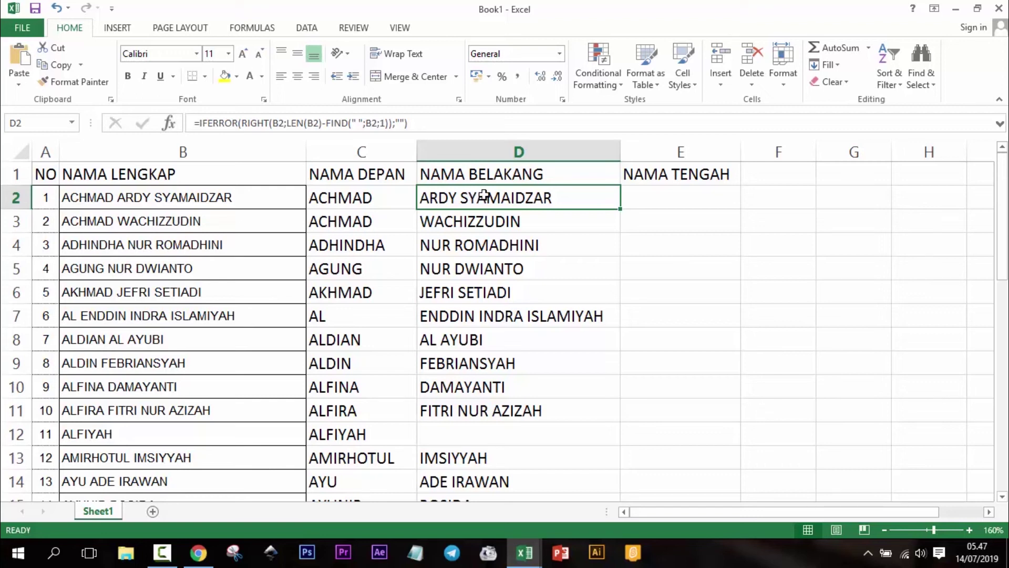
pyautogui.click(675, 194)
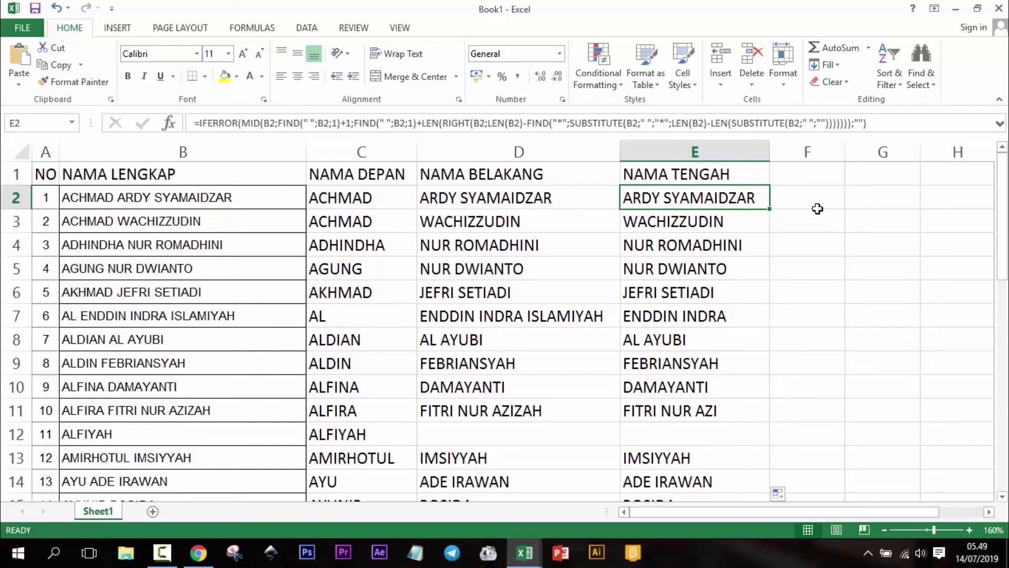
# - Compare the last-name (D2), first-name (C2) and middle-name (E2) formulas
pyautogui.click(584, 195)
pyautogui.click(387, 193)
pyautogui.click(453, 193)
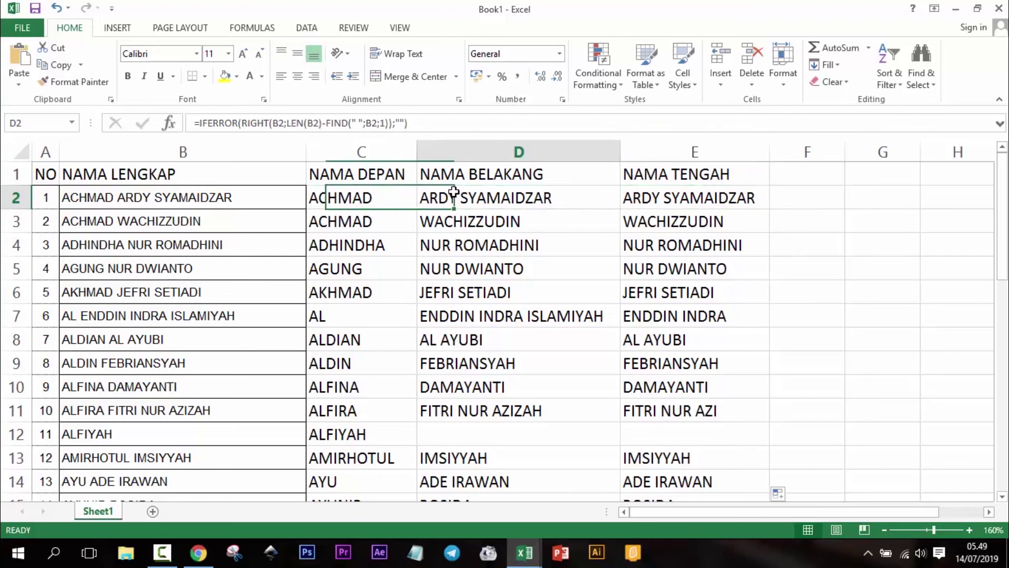
pyautogui.click(657, 198)
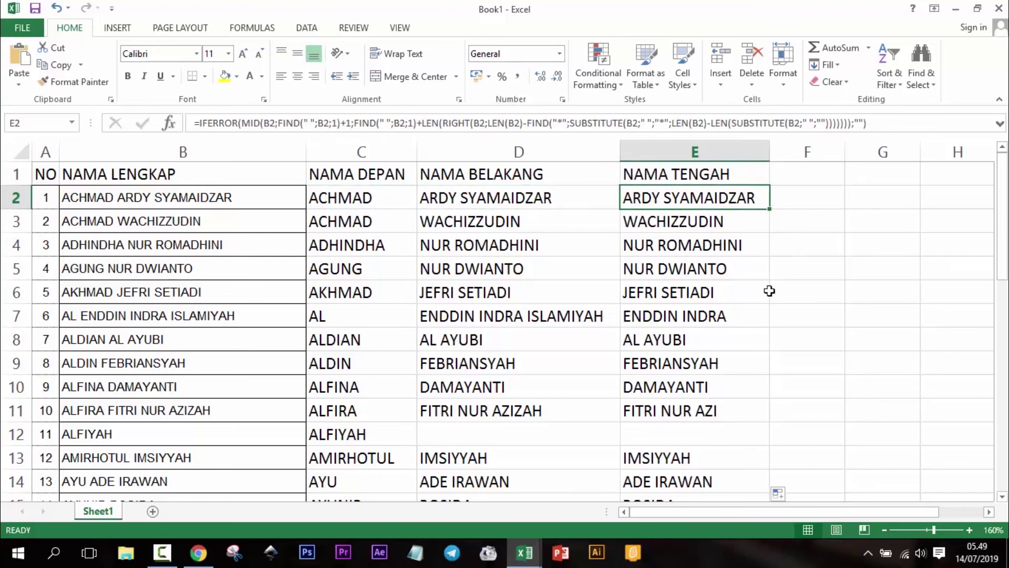